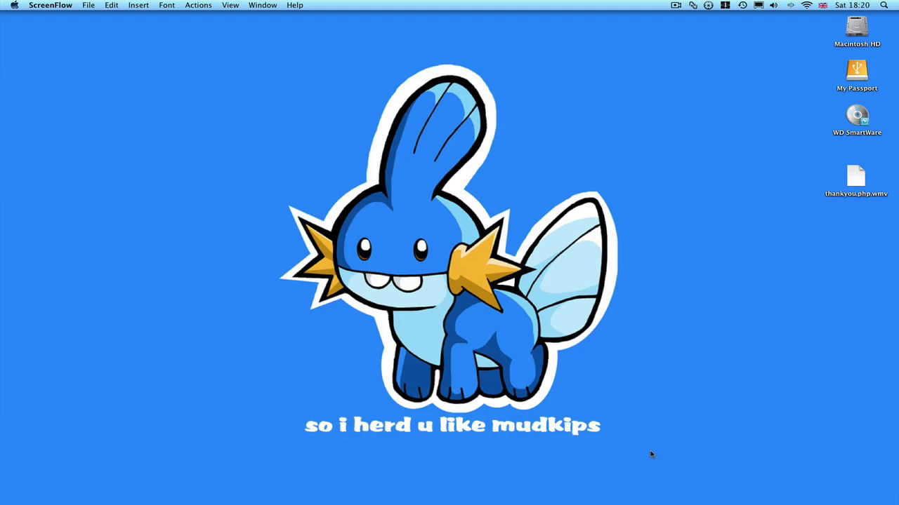
- Restore the minimized Jake Fx simple.psd window from the Dock
mouse_move(702, 500)
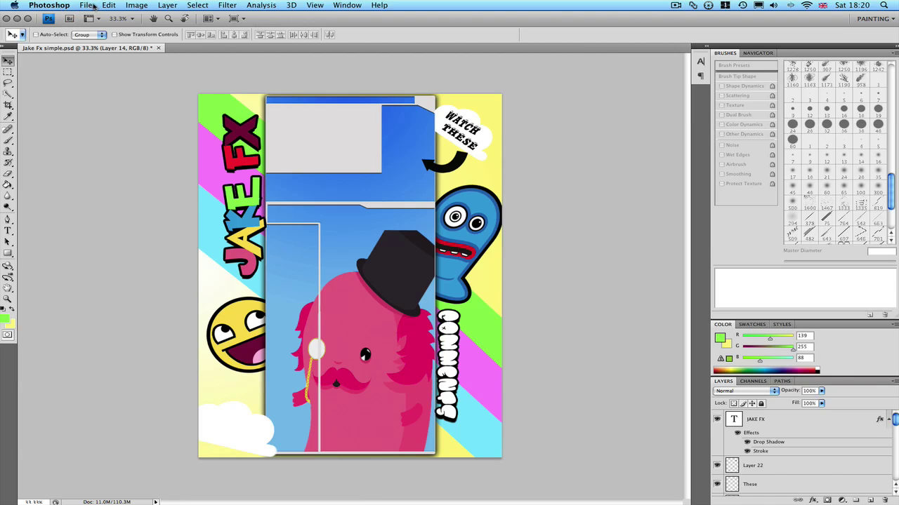
- Cancel the stray New document dialog and bring up File > Open on the BG folder
left_click(93, 5)
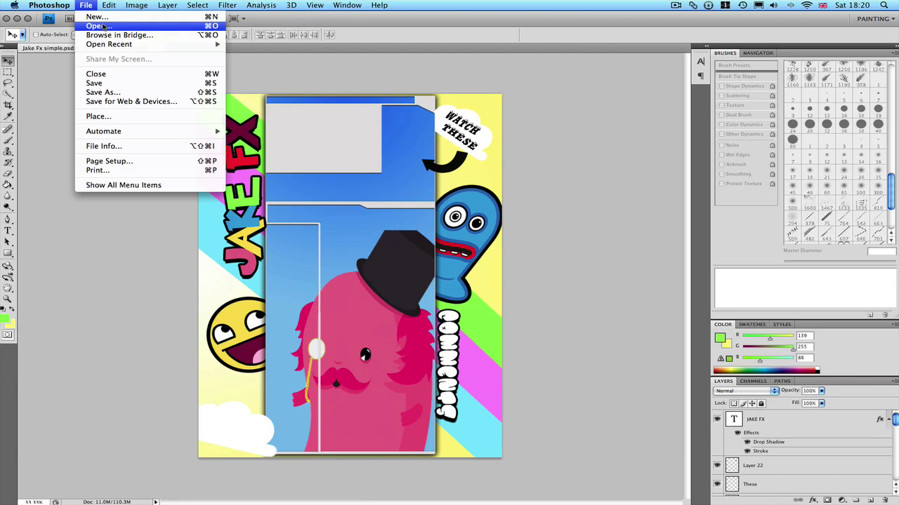
left_click(253, 77)
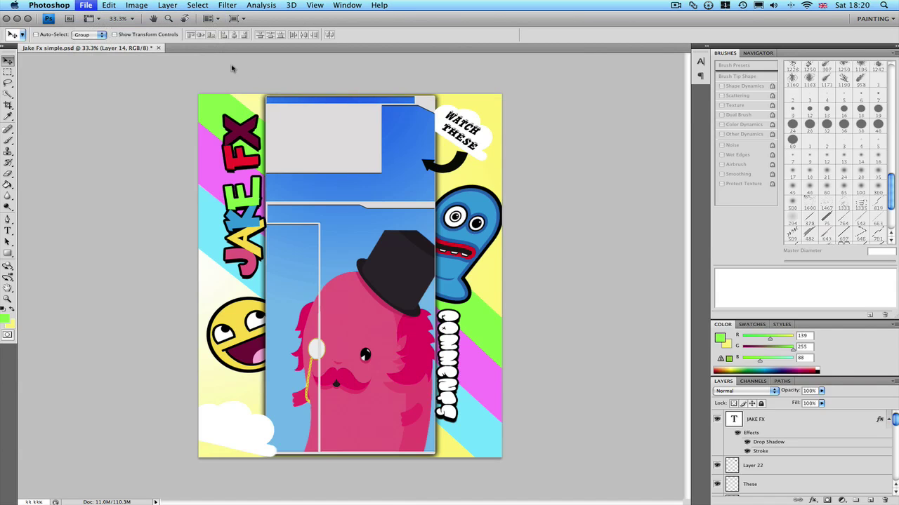
key("super+n")
left_click(562, 161)
left_click(90, 4)
left_click(112, 32)
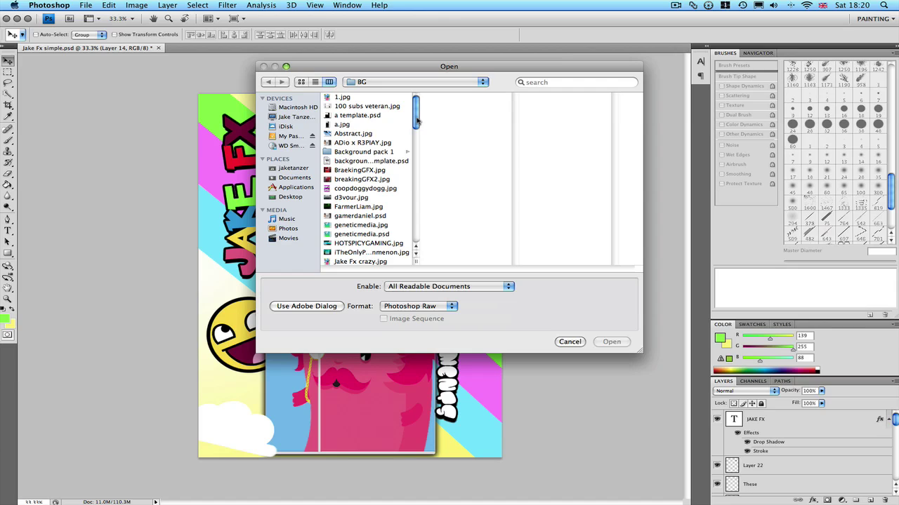
- Browse My Passport > GFX > xbox BG and select 1 template.psd
left_click(291, 136)
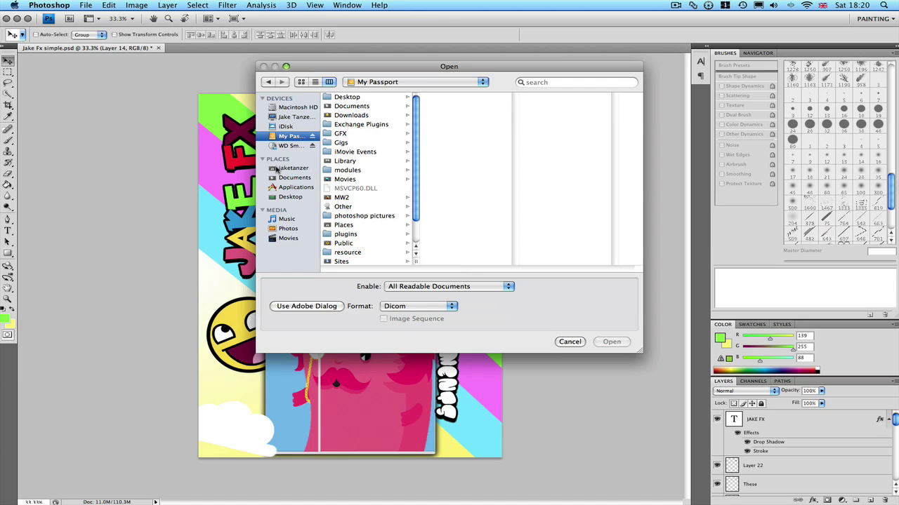
left_click(355, 134)
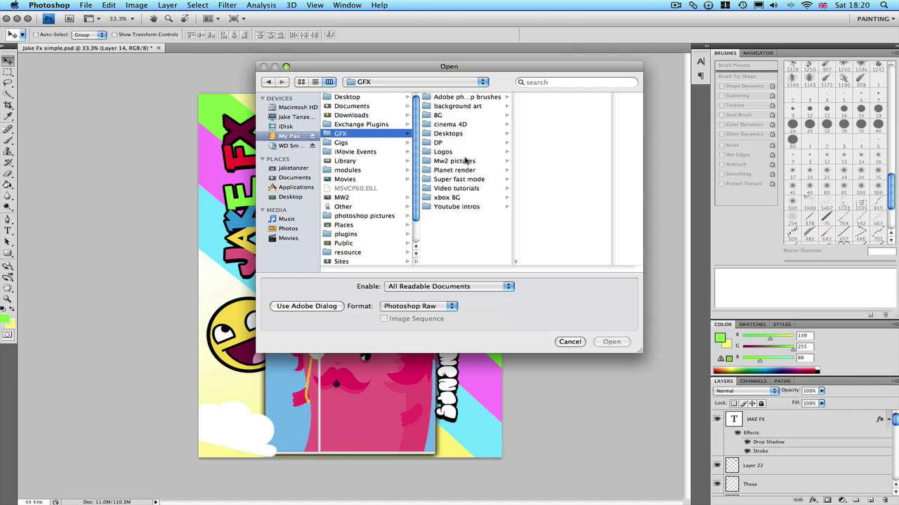
left_click(456, 198)
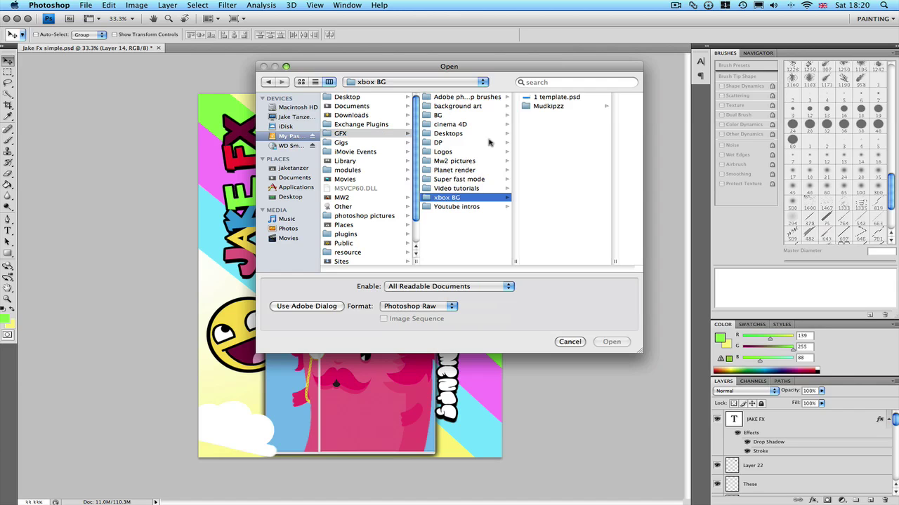
left_click(555, 97)
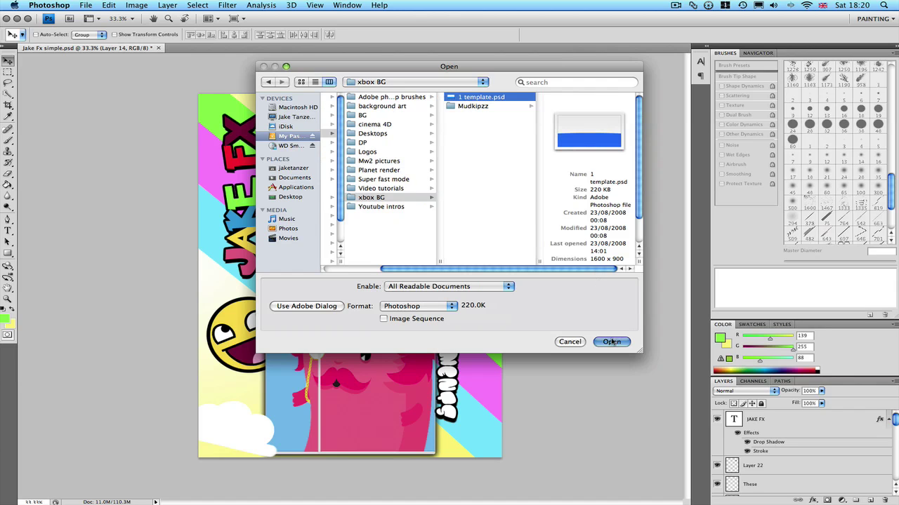
- Open 1 template.psd and paint-bucket its blue base with light grey e1e1e1
left_click(611, 341)
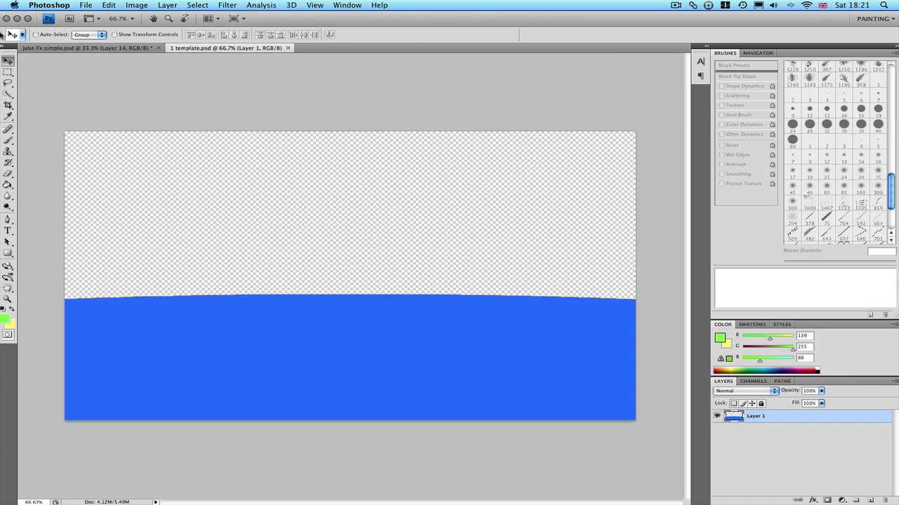
left_click(8, 185)
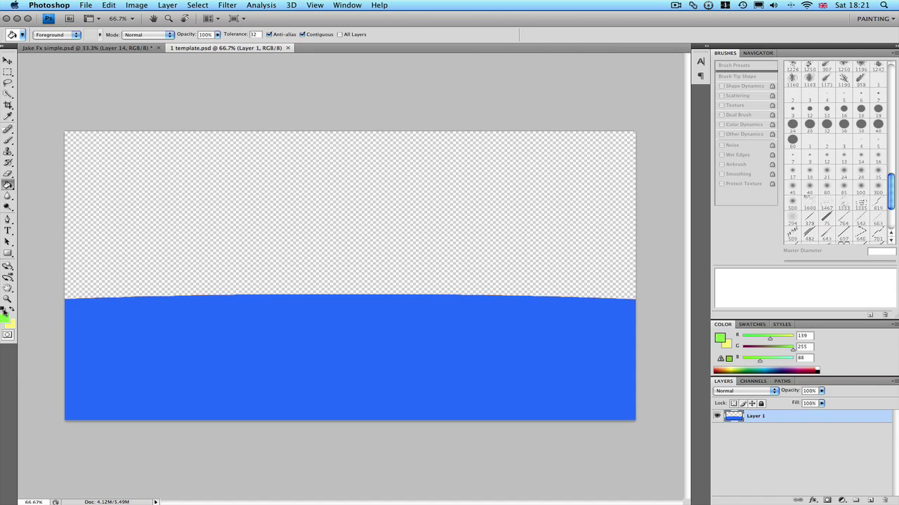
left_click(5, 318)
left_click_drag(463, 267, 427, 263)
key("Return")
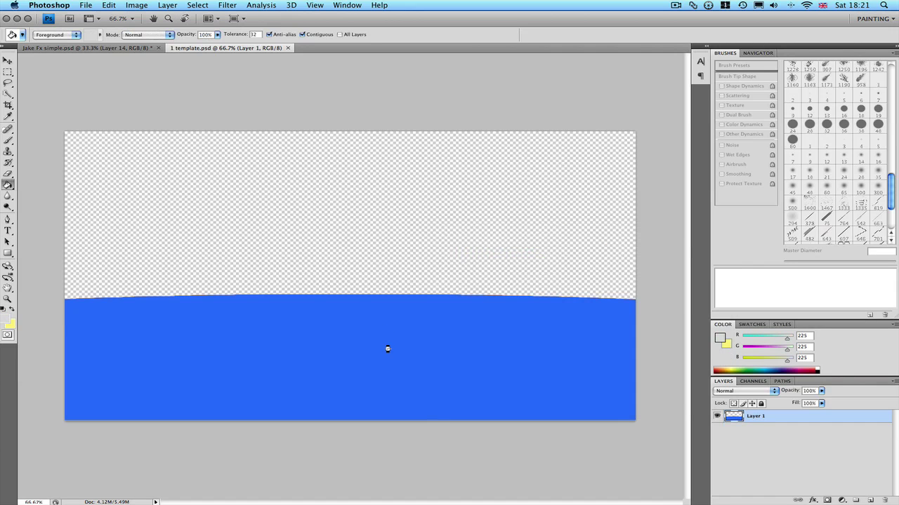
left_click(388, 349)
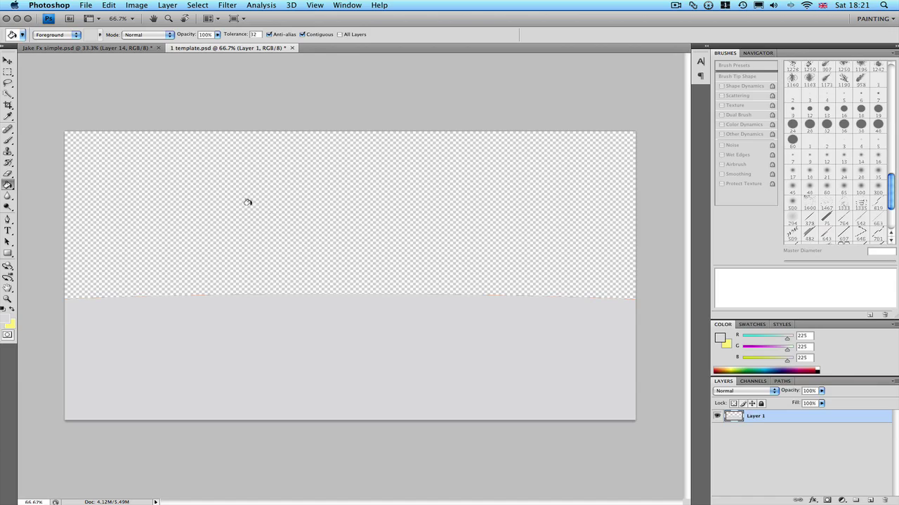
- Create Layer 2 and drag it below Layer 1 in the Layers panel
left_click(871, 499)
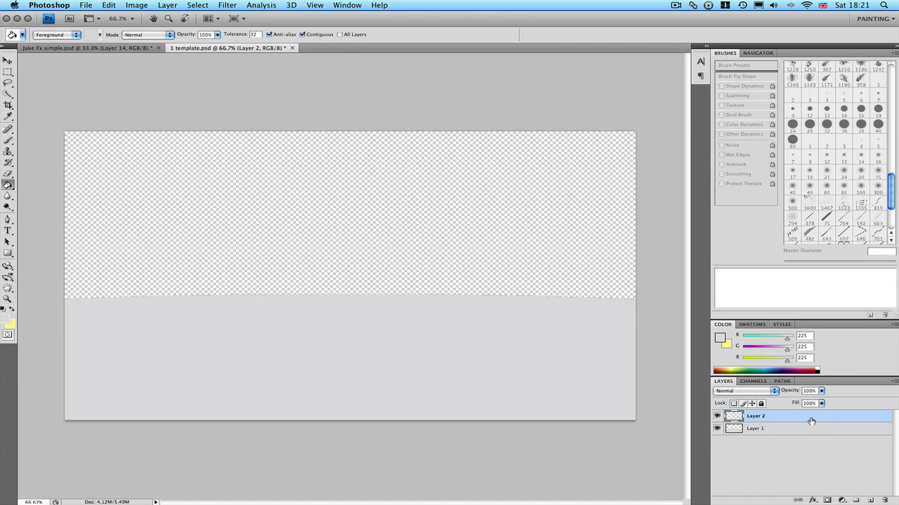
left_click_drag(809, 419, 807, 443)
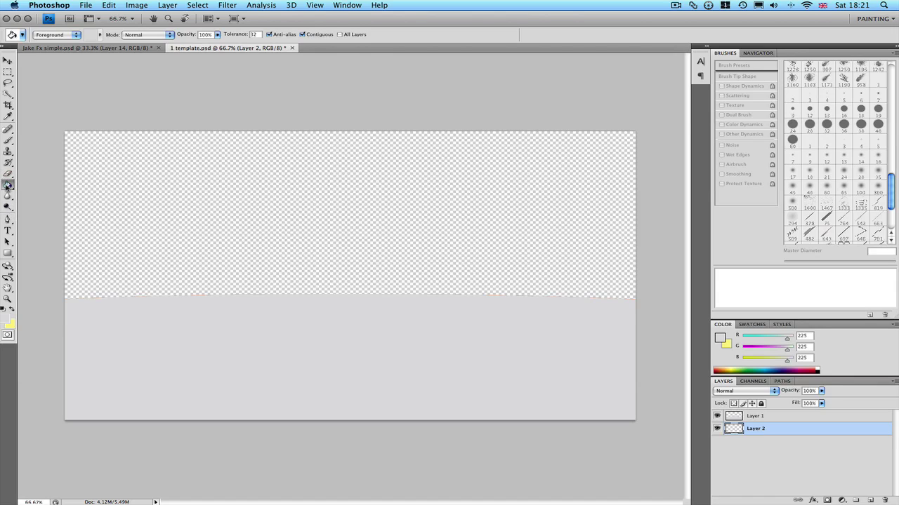
- Fill Layer 2 with a blue-to-light-blue gradient dragged from lower left to upper right
left_click_drag(7, 185, 42, 186)
left_click(61, 35)
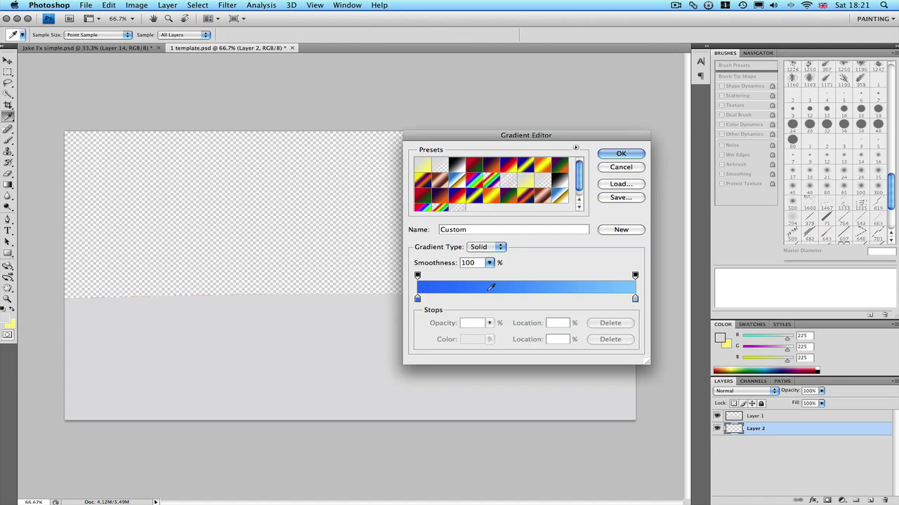
left_click(611, 154)
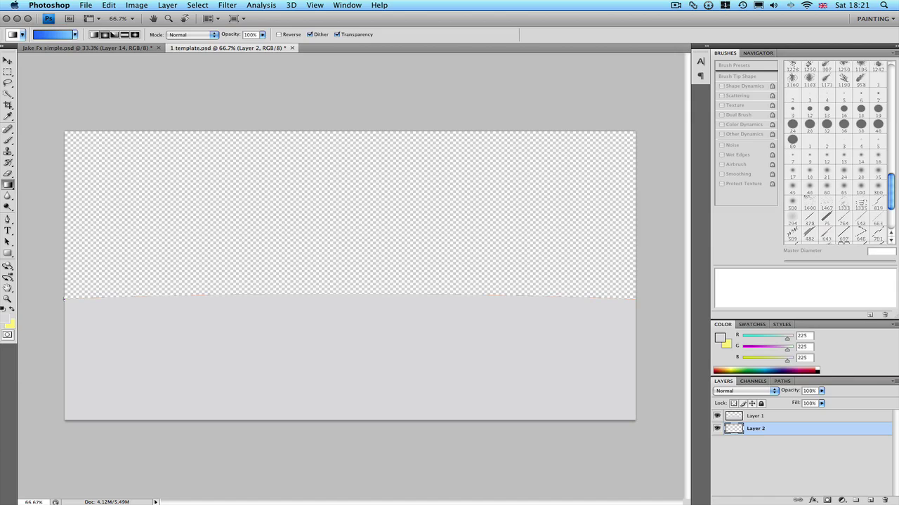
left_click_drag(65, 298, 630, 139)
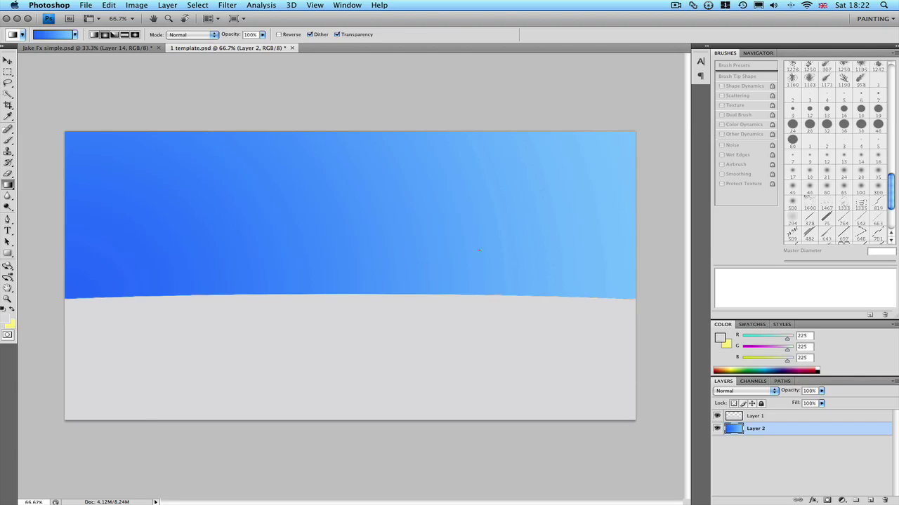
- Apply a Lens Flare with its centre placed in the sky's top-right corner
left_click(227, 5)
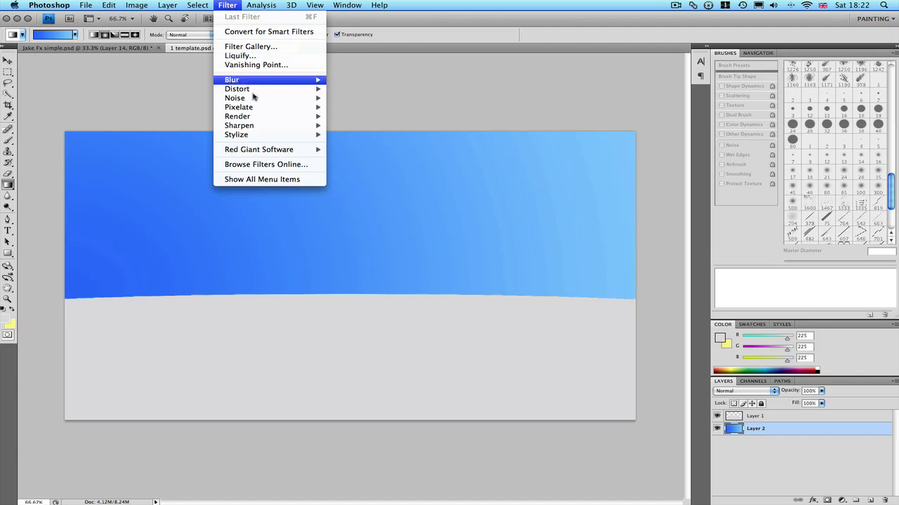
mouse_move(281, 117)
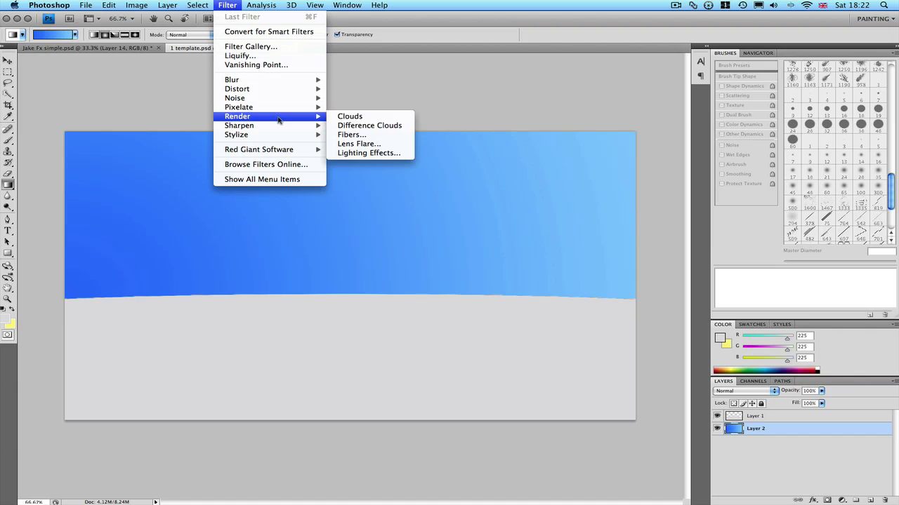
left_click(378, 144)
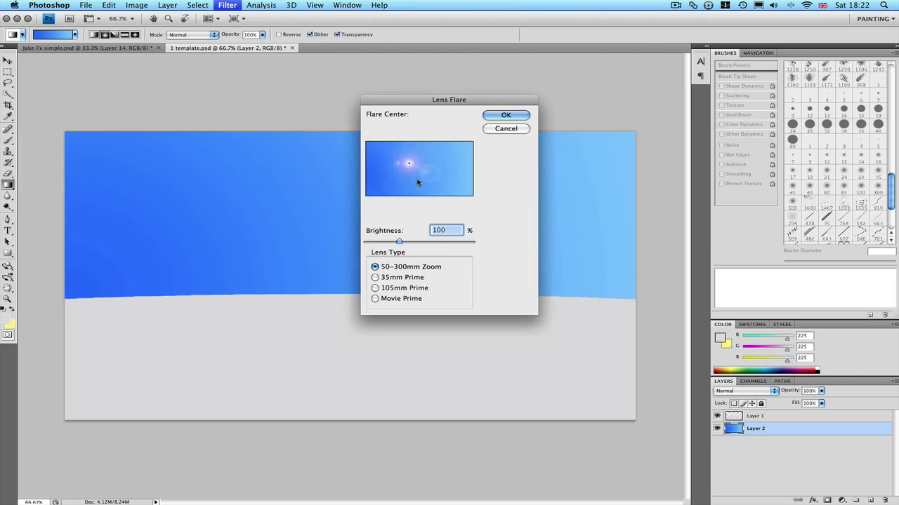
left_click_drag(407, 164, 467, 147)
left_click(512, 113)
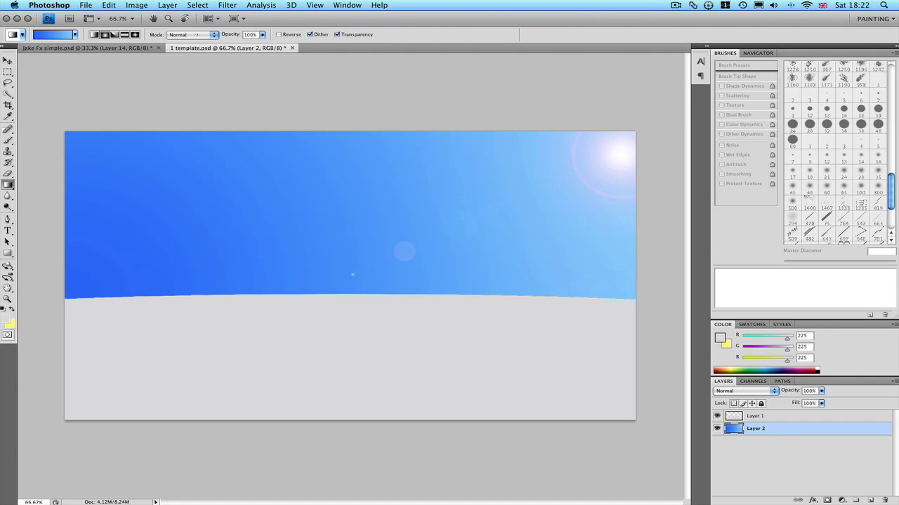
- Apply Lighting Effects with the spotlight widened, reshaped and moved up-left
left_click(234, 4)
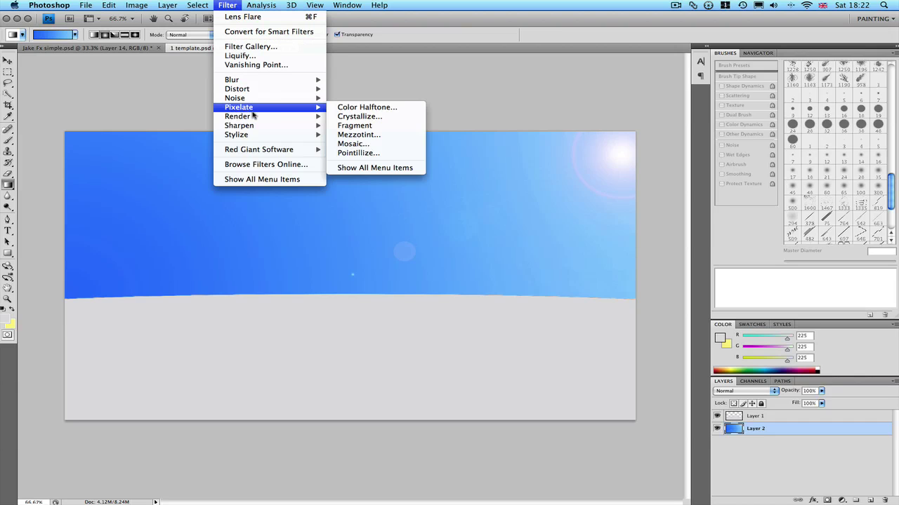
mouse_move(287, 117)
left_click(386, 153)
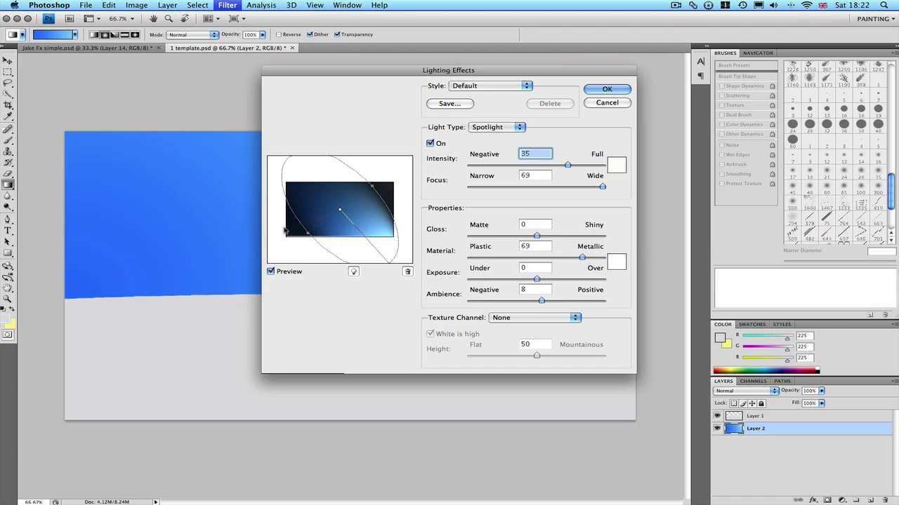
left_click_drag(305, 235, 292, 241)
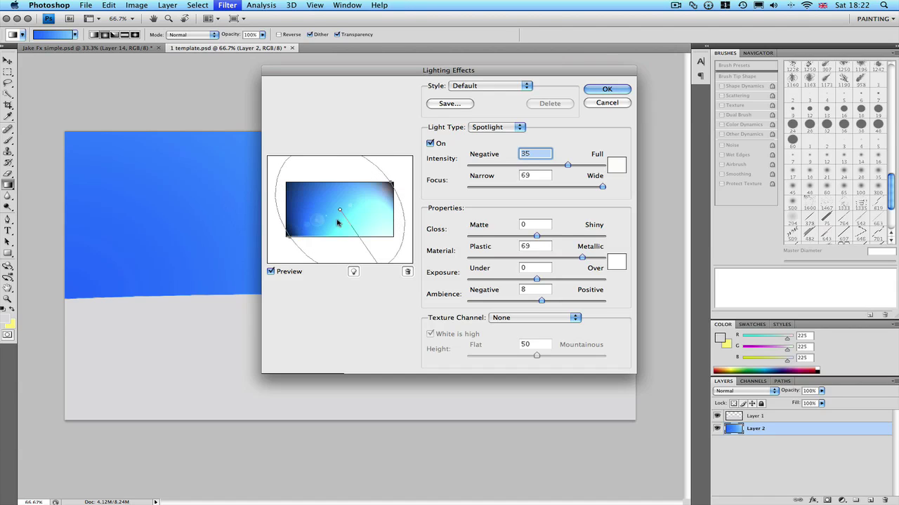
left_click_drag(391, 184, 383, 185)
left_click_drag(337, 210, 331, 203)
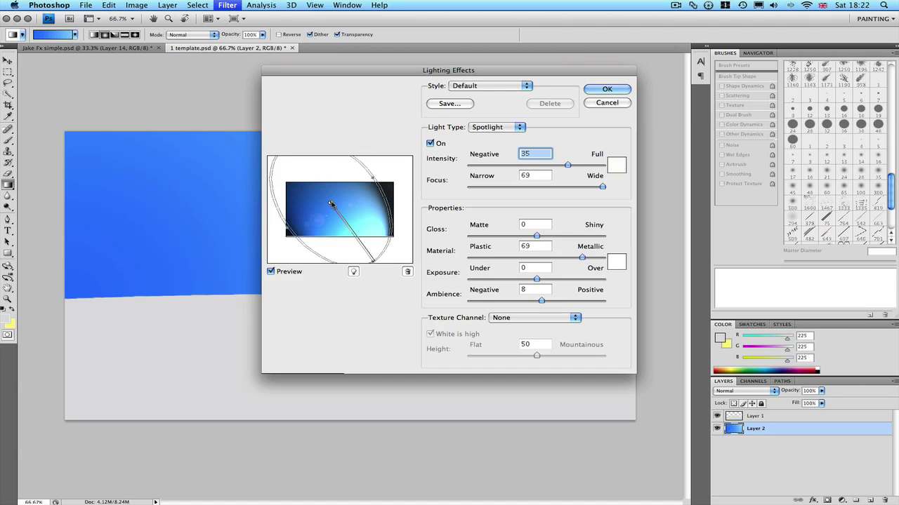
left_click(607, 89)
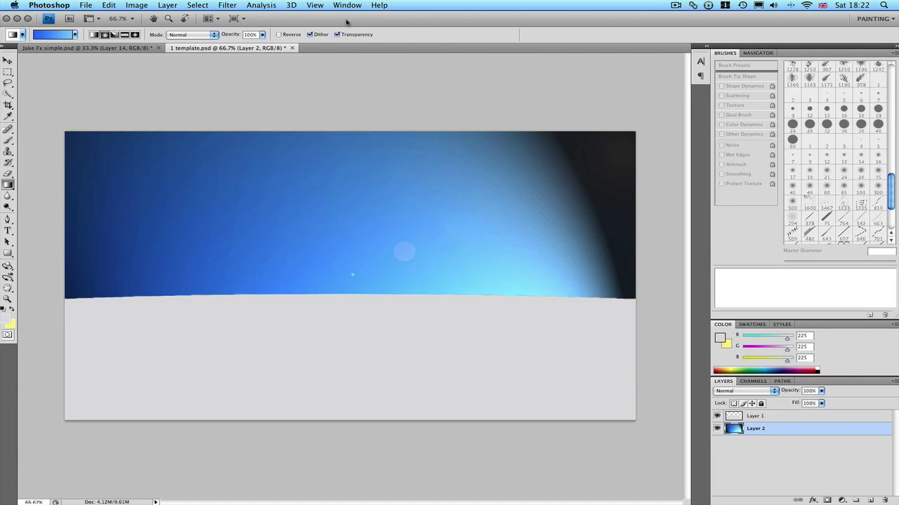
- Undo the lighting, reopen Lighting Effects and reshape the spotlight into a rounder ellipse
left_click(109, 5)
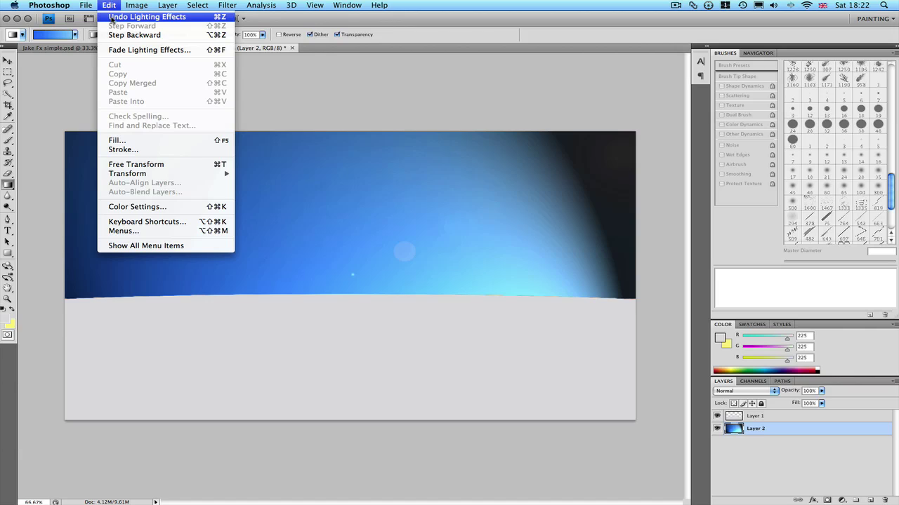
left_click(111, 20)
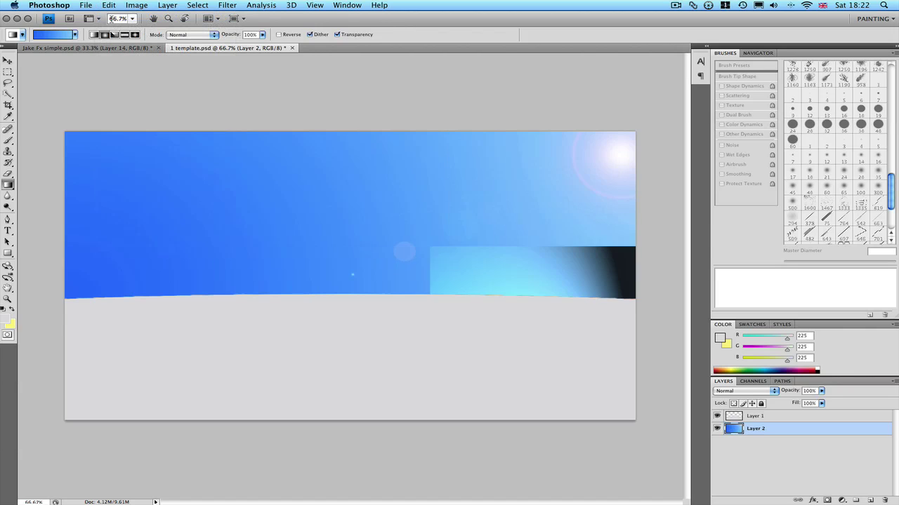
left_click(223, 3)
mouse_move(307, 117)
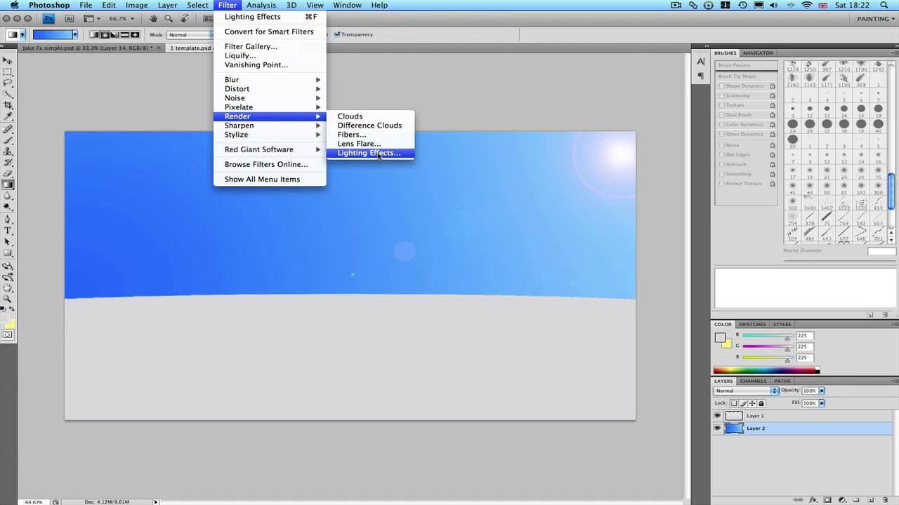
left_click(379, 153)
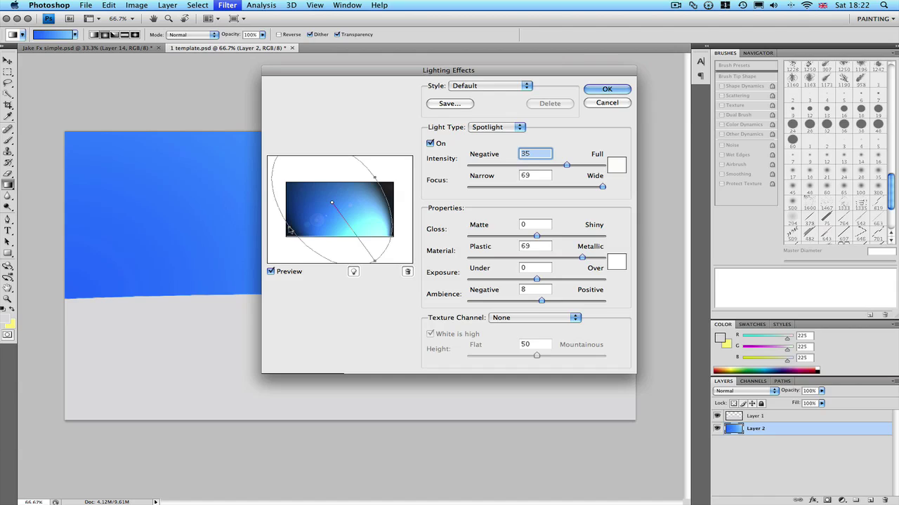
mouse_move(288, 230)
left_mouse_down()
mouse_move(275, 223)
mouse_move(283, 232)
left_mouse_up()
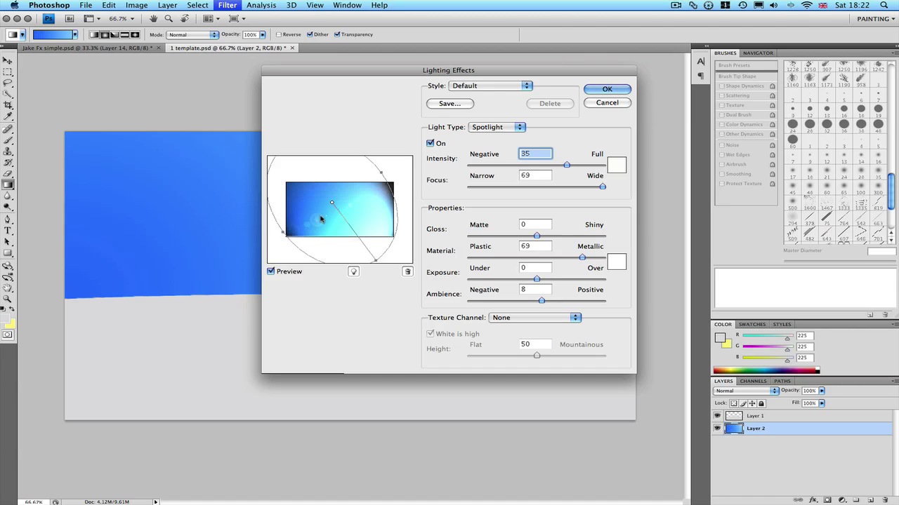
left_click_drag(385, 176, 385, 173)
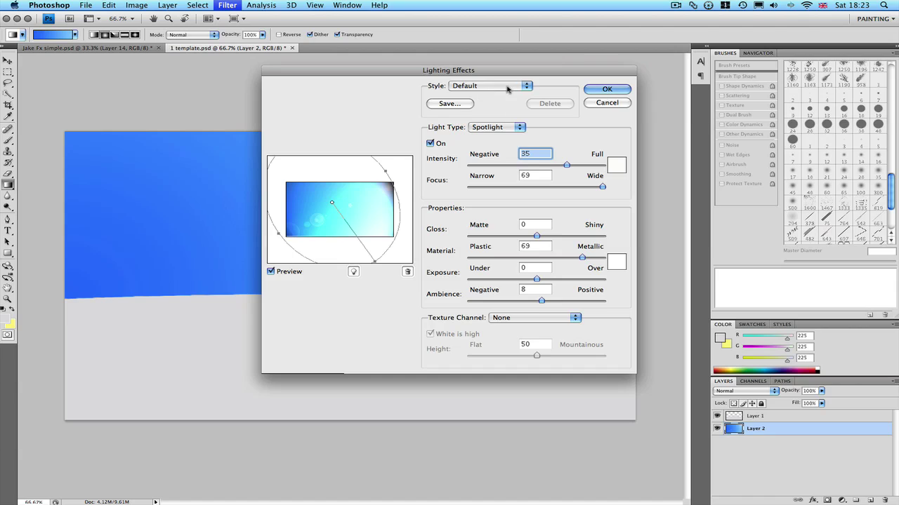
- Try Directional, Blue Omni and Circle of Light, then apply an enlarged Default spotlight
left_click(511, 126)
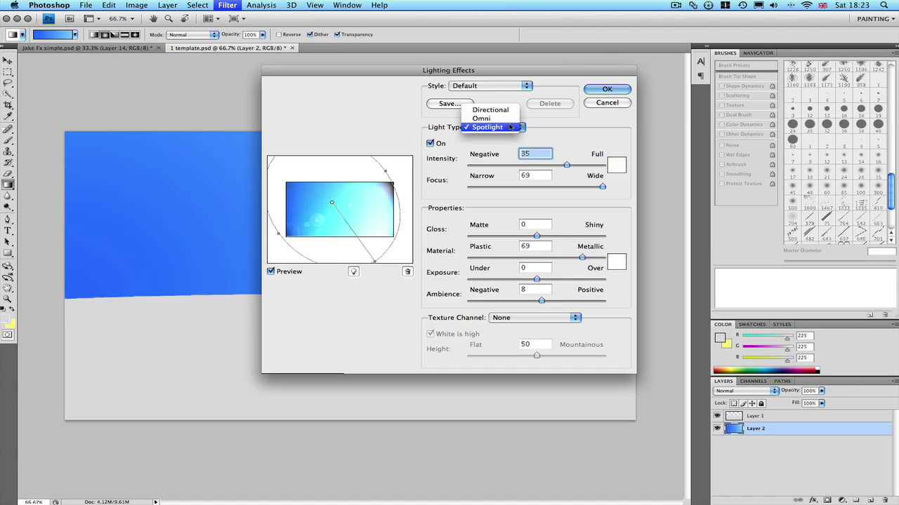
left_click(486, 110)
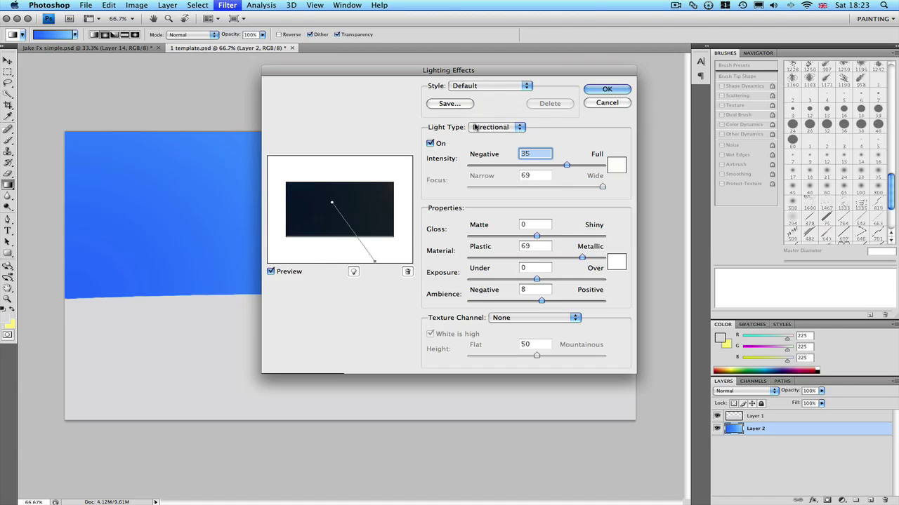
left_click(487, 87)
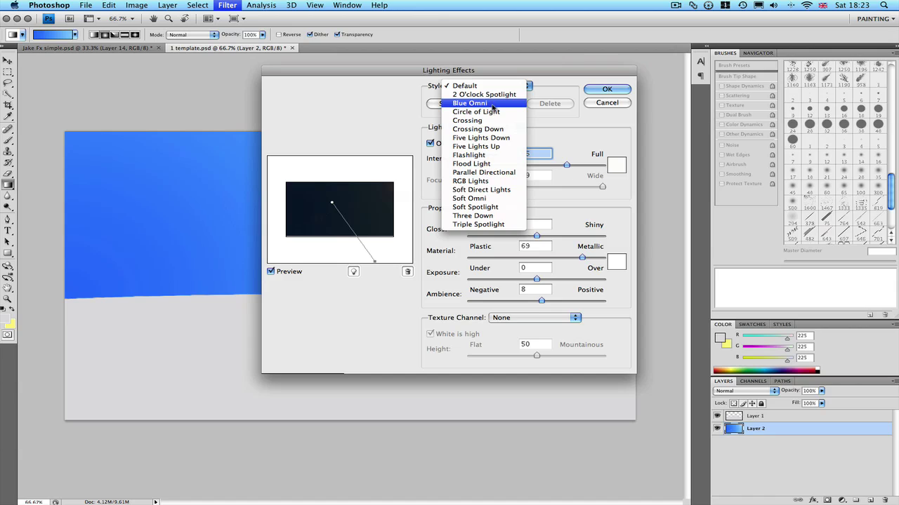
left_click(495, 104)
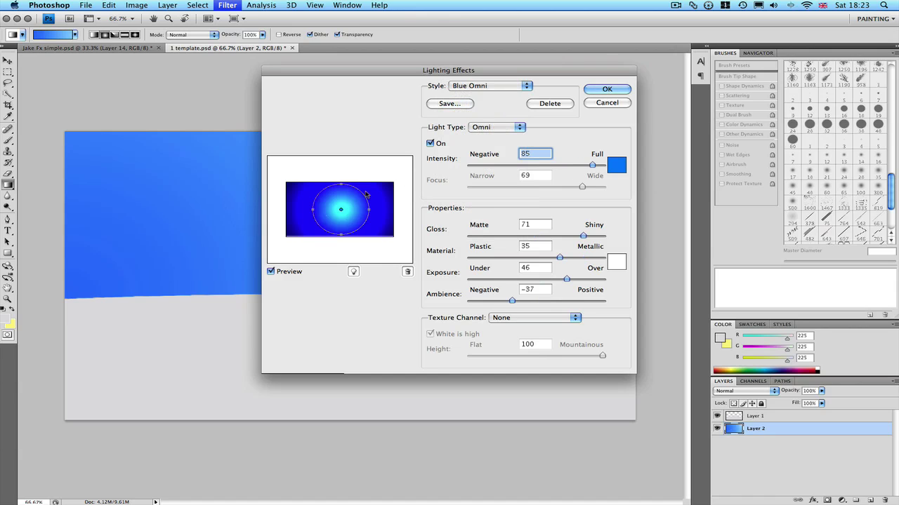
left_click(500, 86)
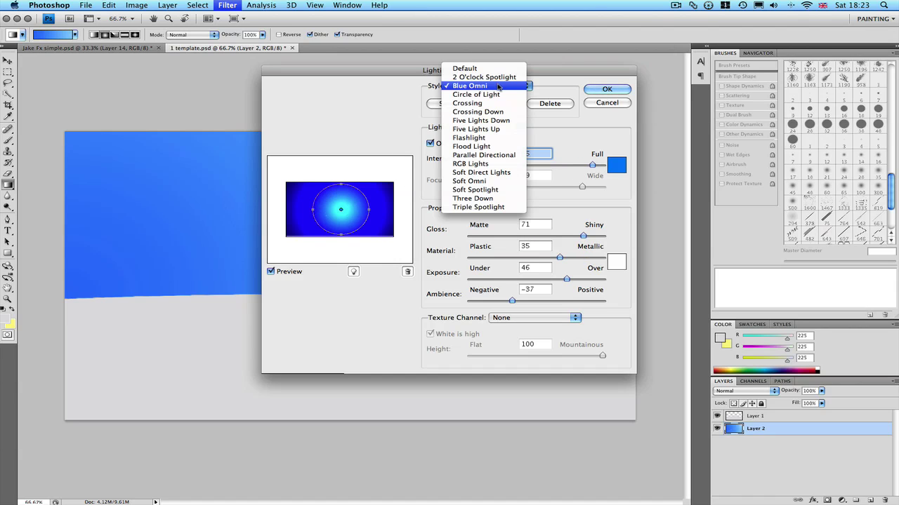
left_click(496, 93)
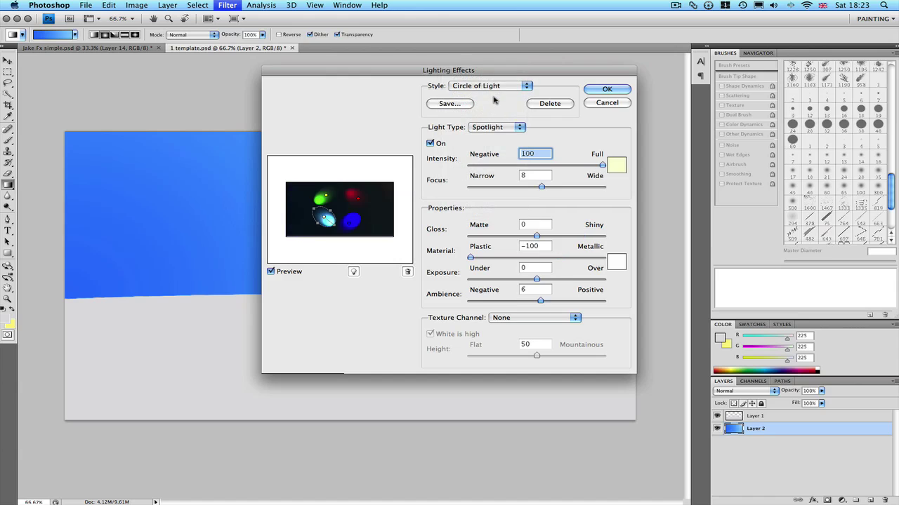
left_click(495, 86)
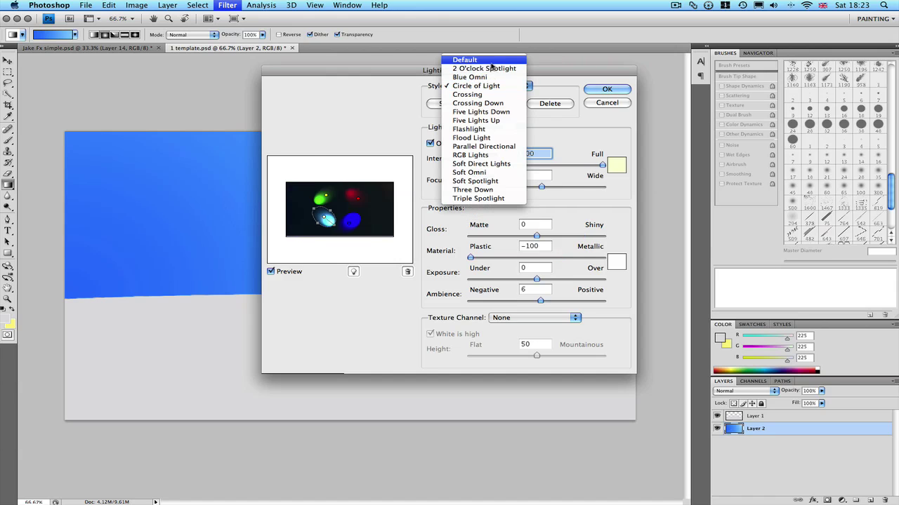
left_click(490, 62)
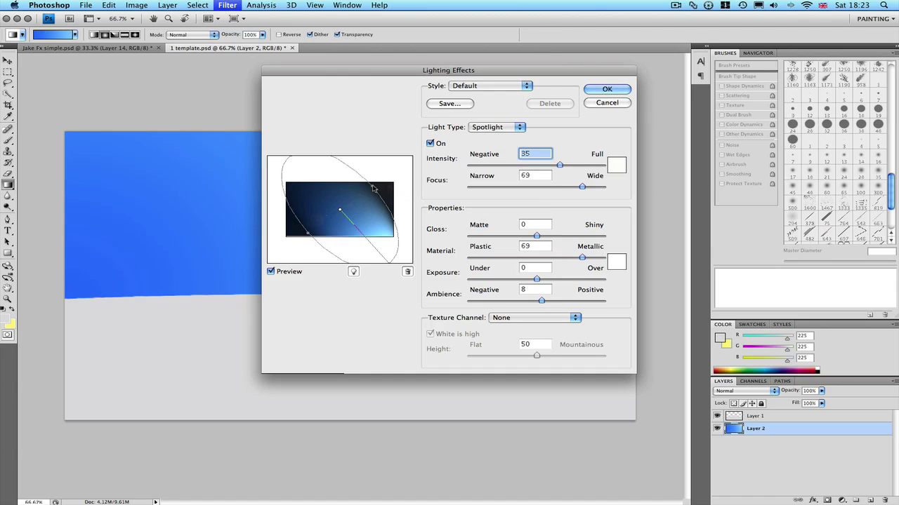
left_click_drag(373, 188, 386, 181)
left_click(605, 90)
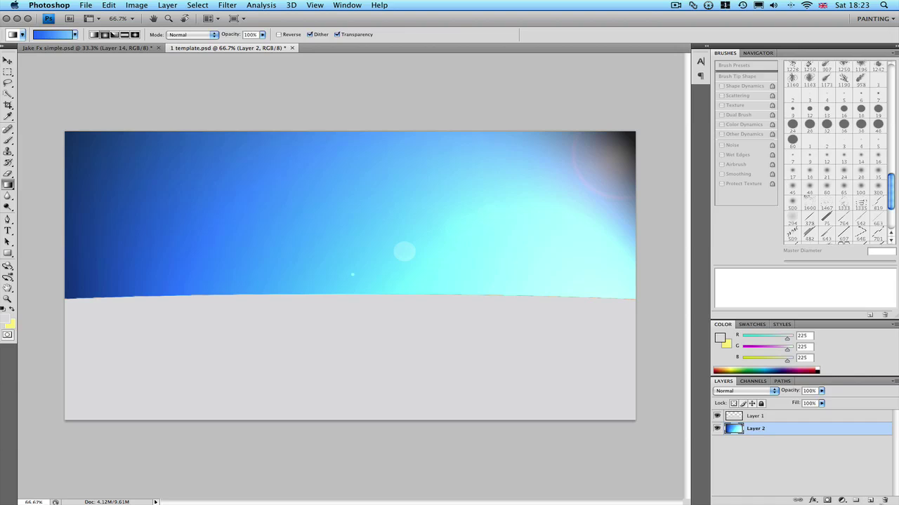
- Add Layer 3, set colours to black and white, and render Clouds on it
left_click(868, 500)
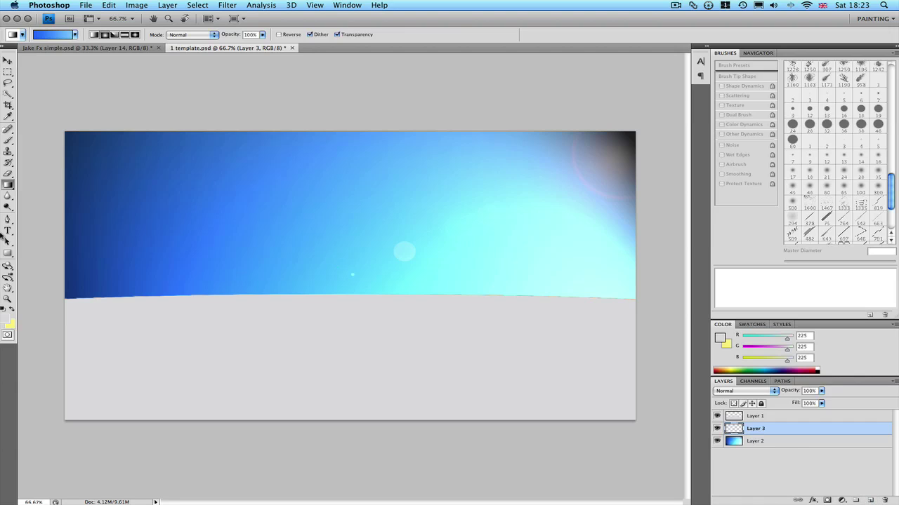
left_click(6, 316)
left_click_drag(549, 268, 400, 378)
left_click(658, 244)
key("g")
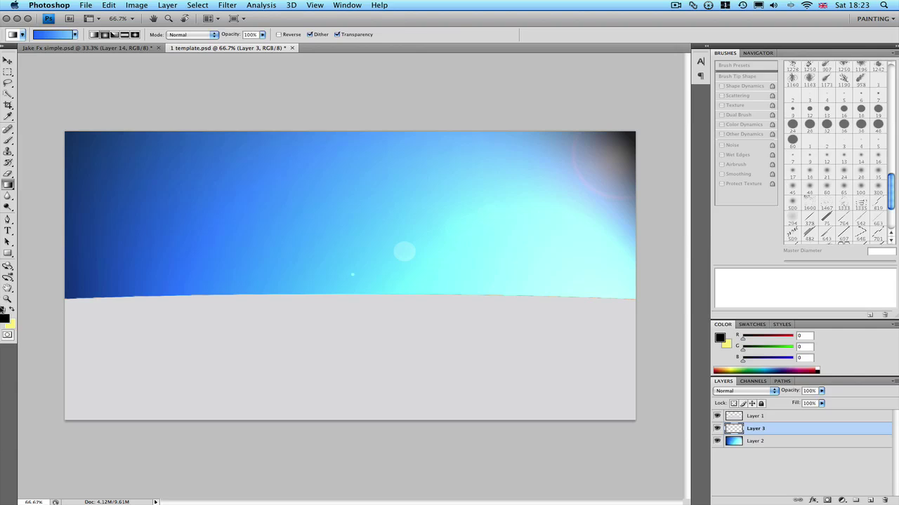
left_click(4, 310)
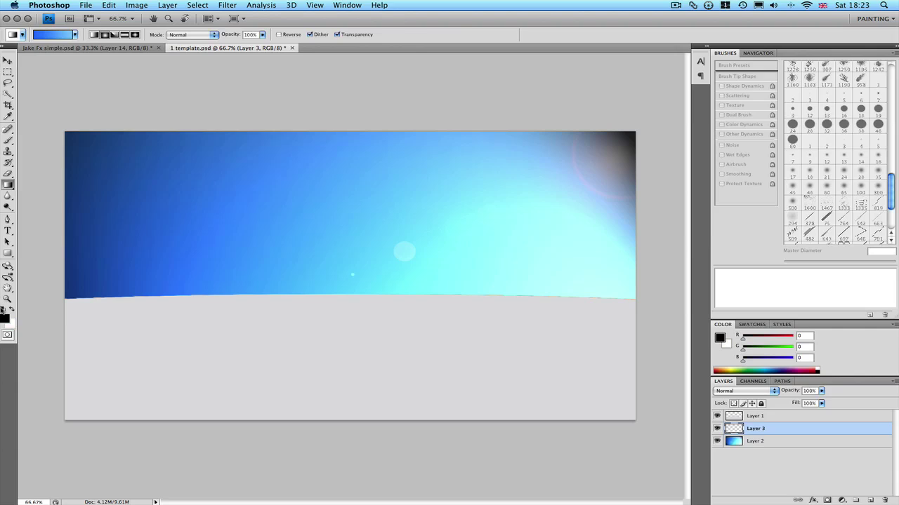
left_click(222, 5)
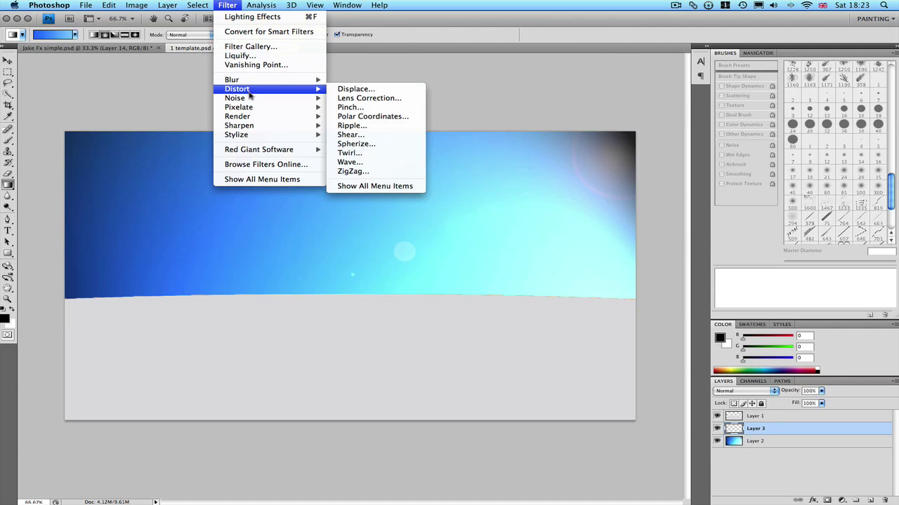
mouse_move(274, 117)
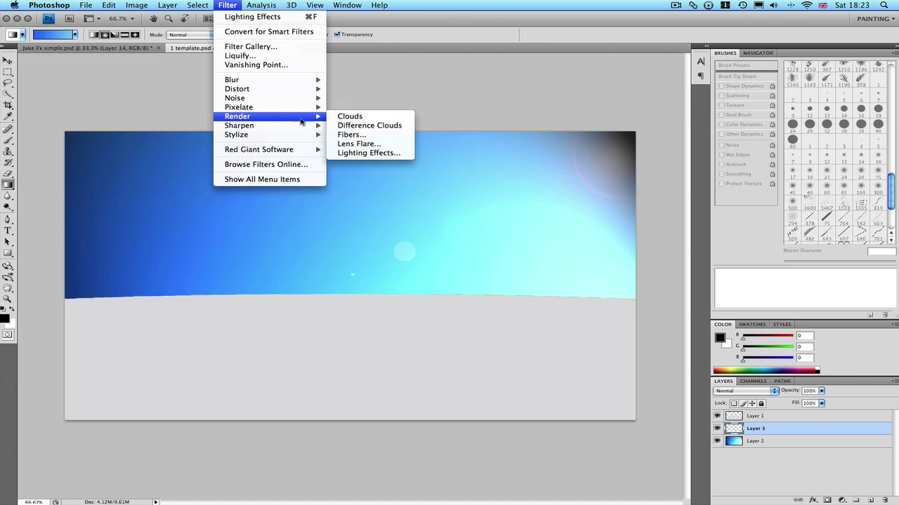
left_click(372, 118)
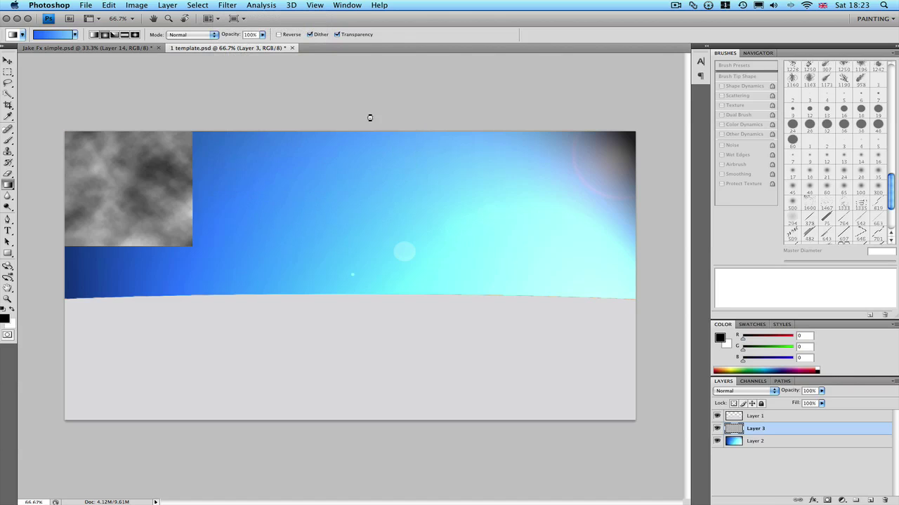
- Lower the clouds layer's opacity to 22%, then reselect the Layer 2 sky
left_click(822, 391)
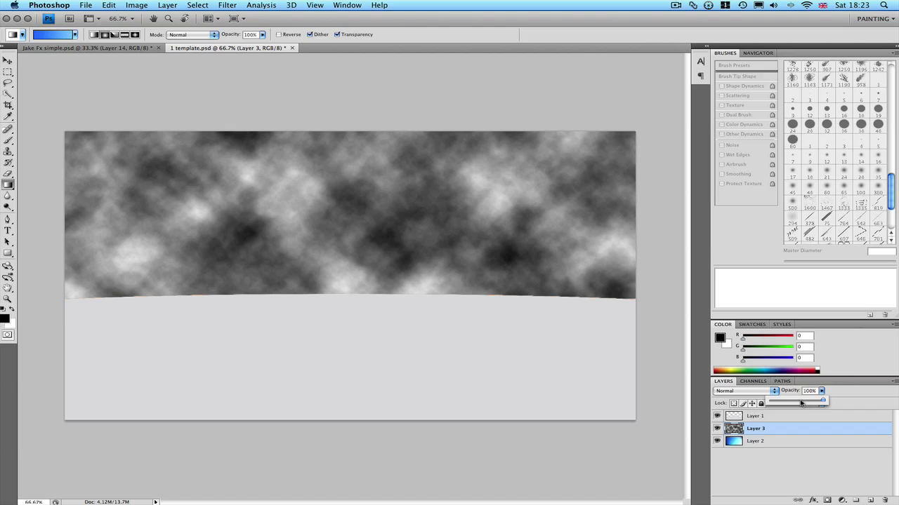
left_click_drag(801, 402, 790, 401)
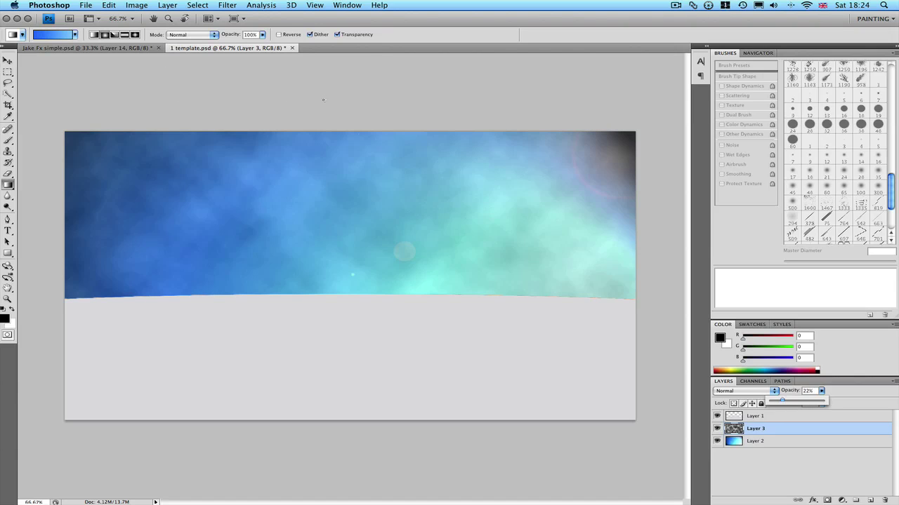
left_click(809, 442)
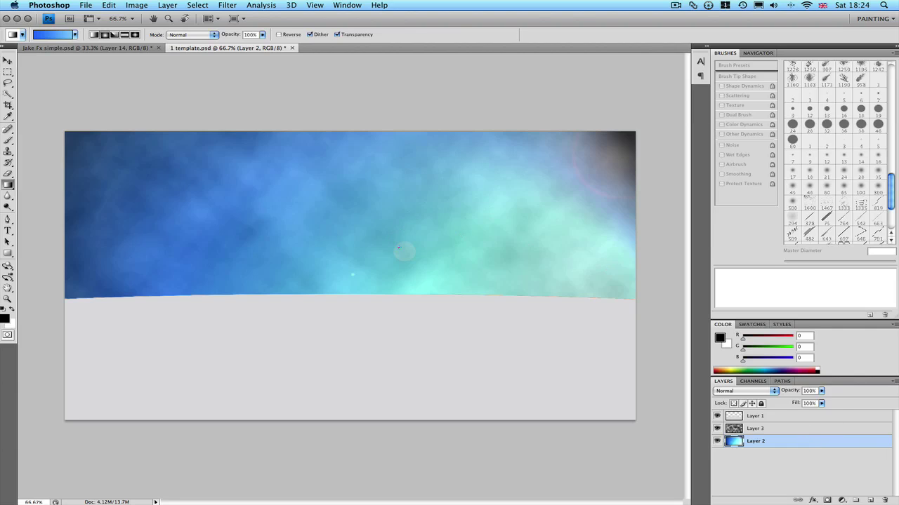
left_click(803, 429)
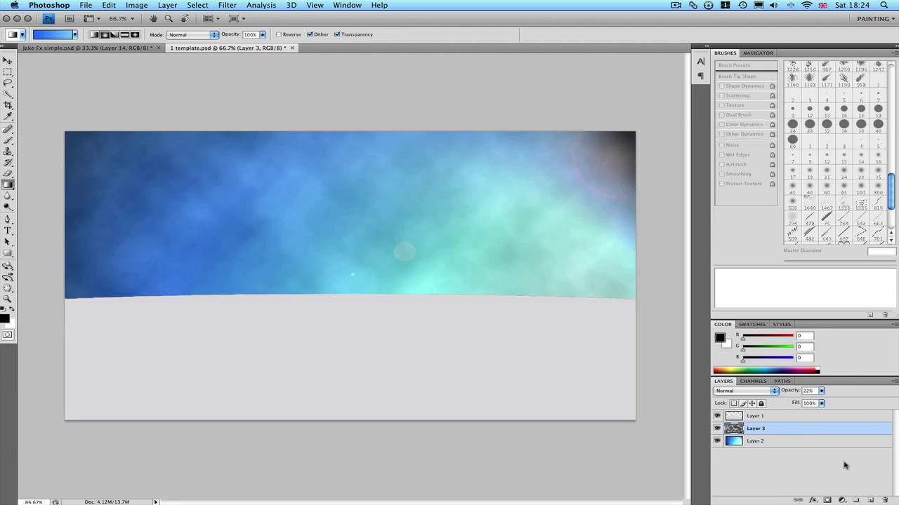
left_click(808, 444)
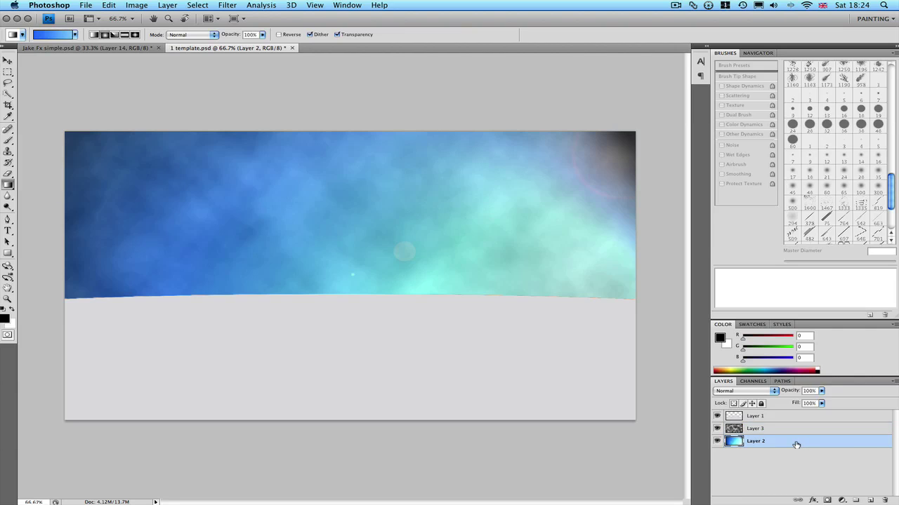
- Add a Pattern Overlay with the hexagon mesh pattern to Layer 2's sky
right_click(796, 443)
left_click(775, 444)
double_click(784, 444)
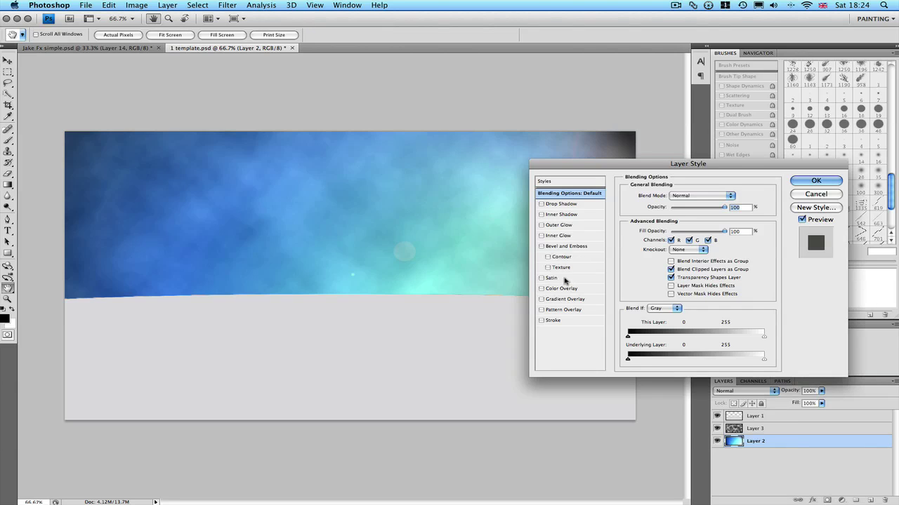
left_click(575, 310)
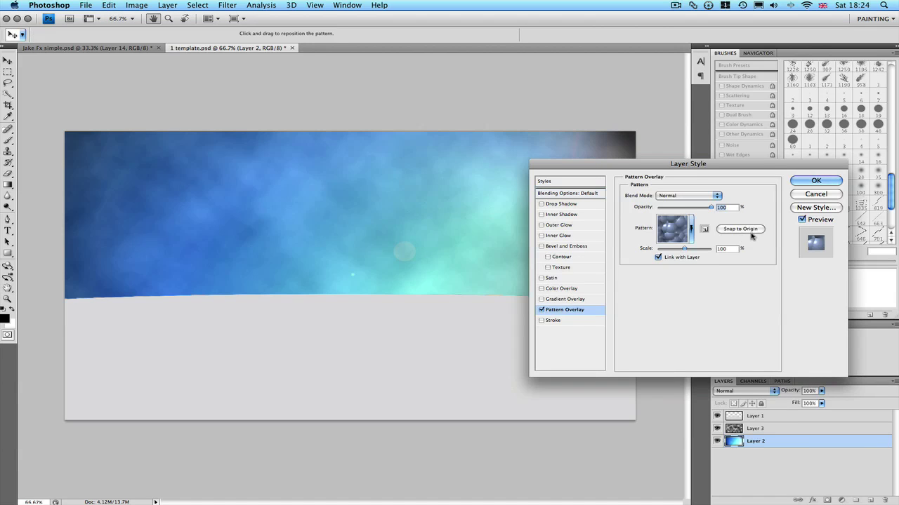
left_click(690, 228)
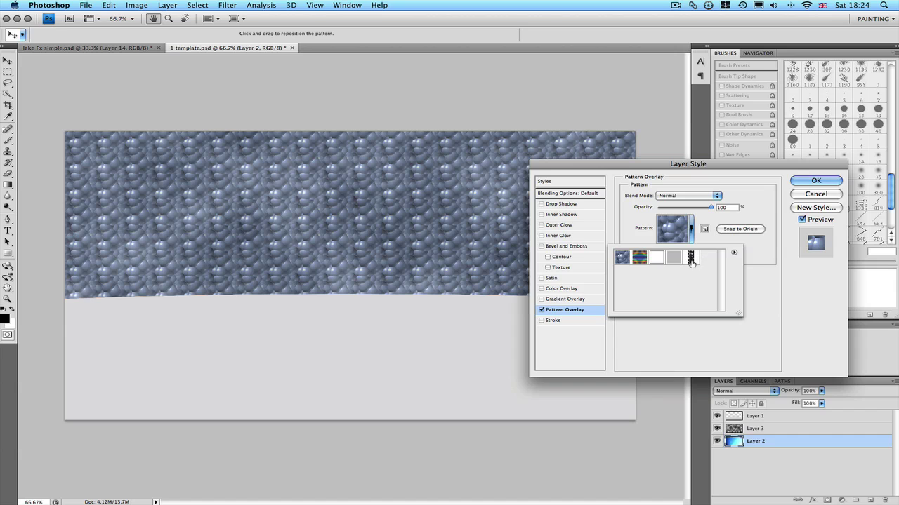
left_click(691, 258)
left_click(706, 215)
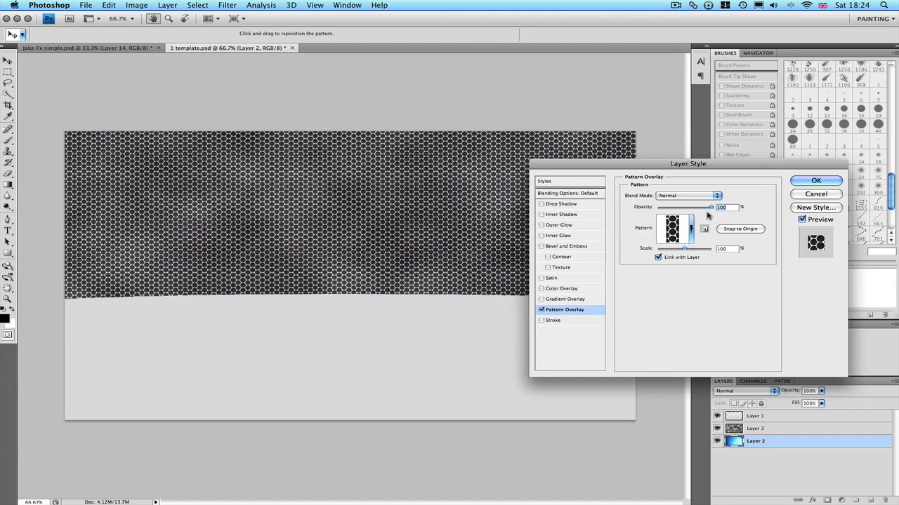
- Set the hex pattern overlay to 25% opacity and 49% scale and apply it
left_click_drag(710, 208, 666, 208)
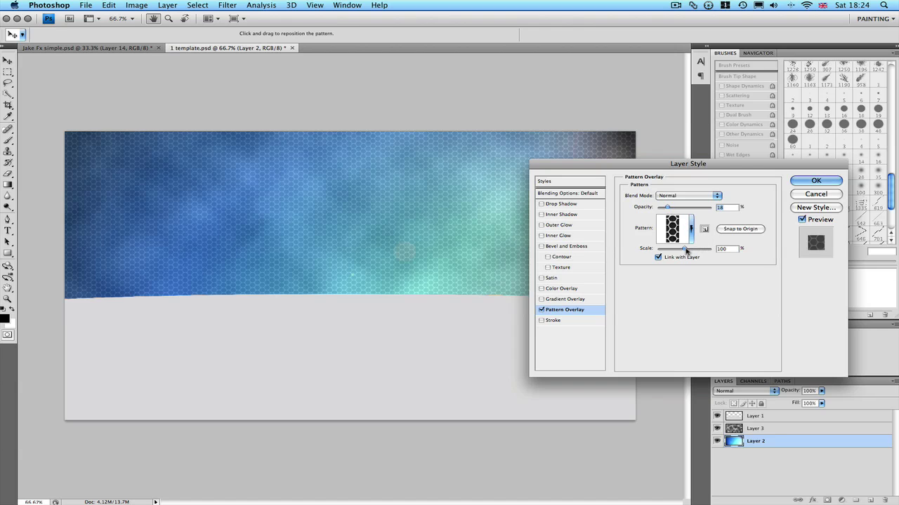
left_click_drag(684, 251, 671, 250)
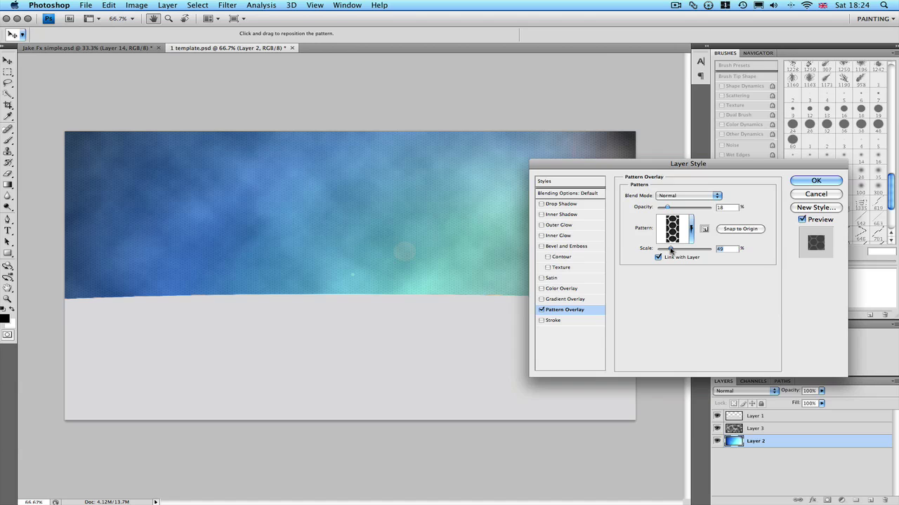
left_click(673, 208)
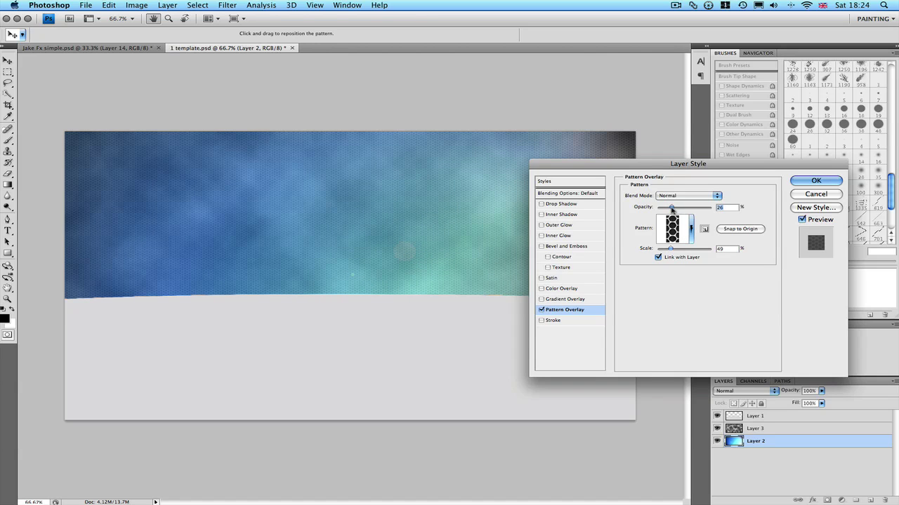
left_click(816, 181)
key("g")
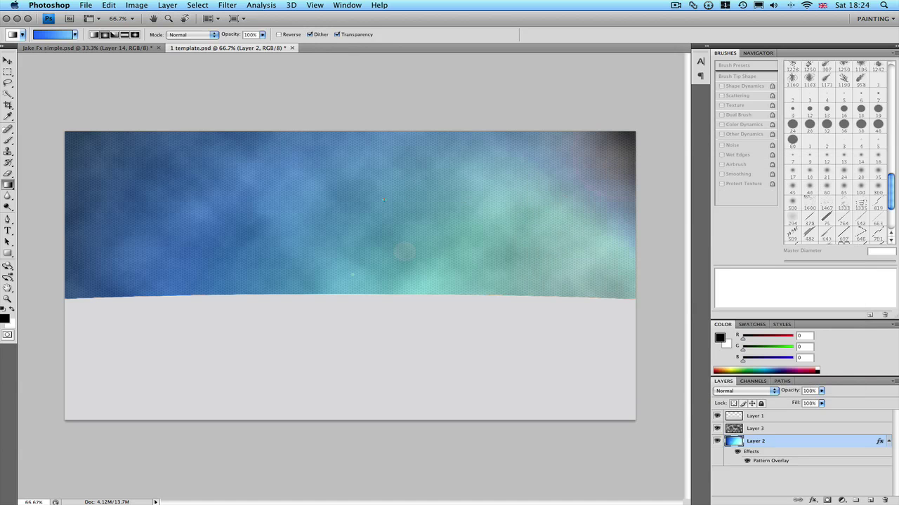
- Type the title 'mrMUDkiPzz' on the sky and move it left toward the centre
left_click(7, 231)
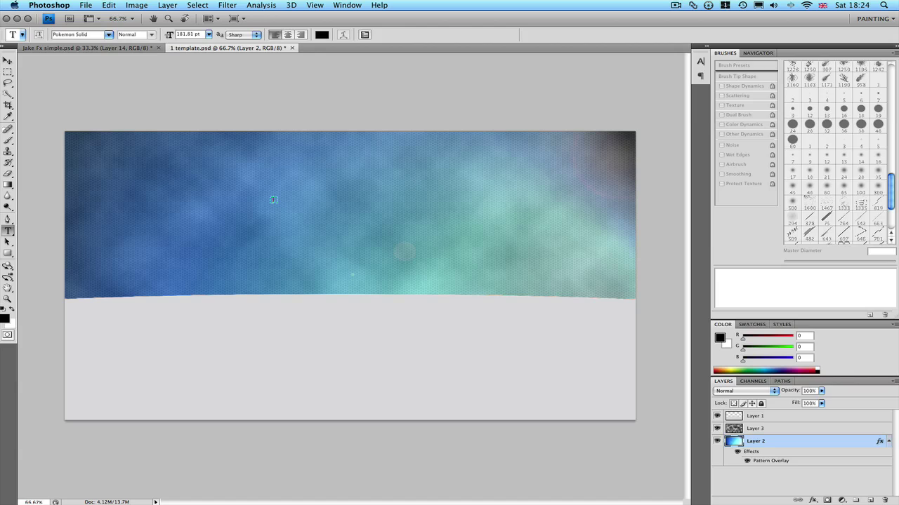
left_click(273, 200)
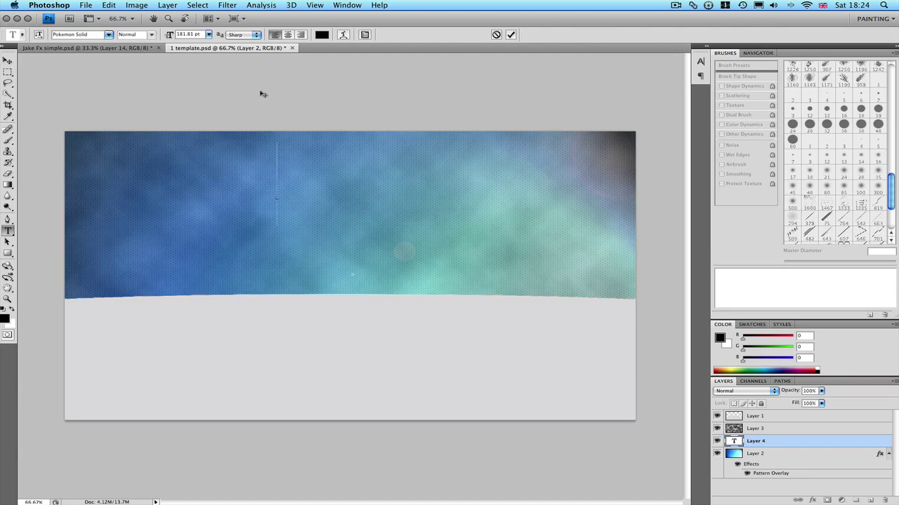
type("mrMU")
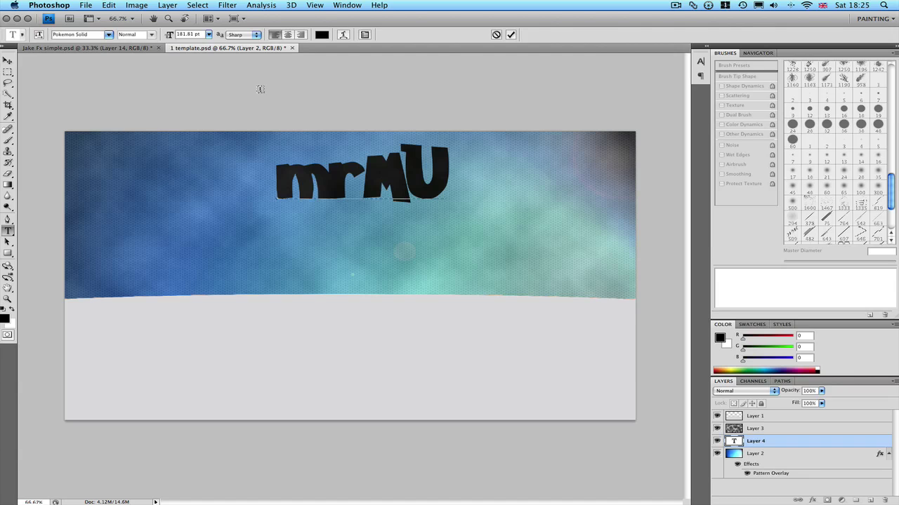
type("DkiP")
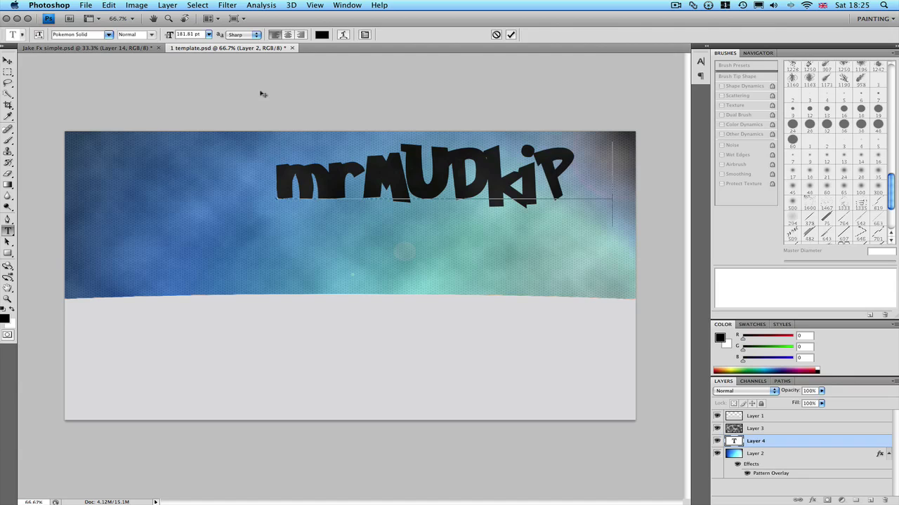
type("zz")
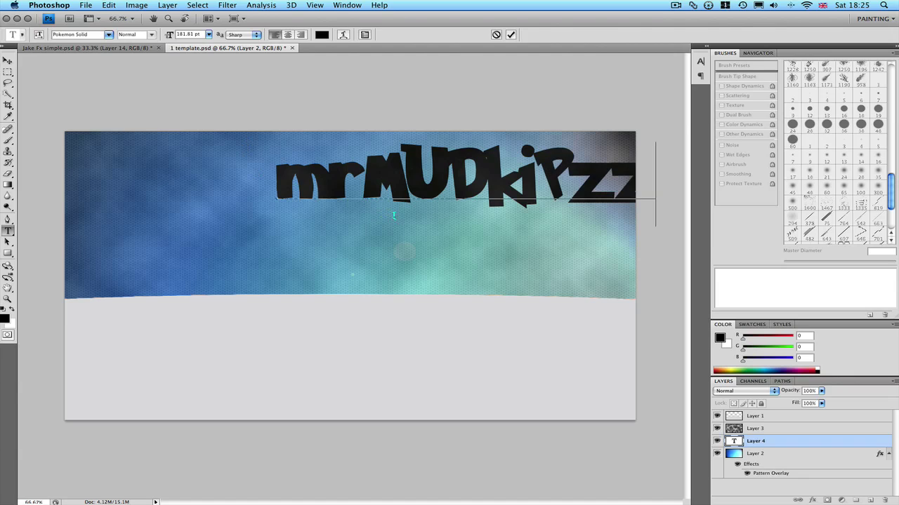
left_click(510, 34)
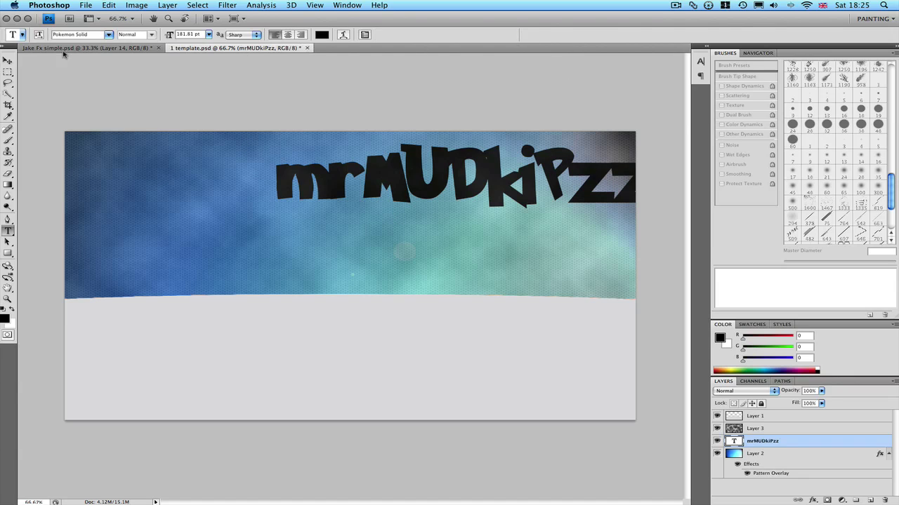
left_click(7, 60)
left_click_drag(425, 172, 324, 185)
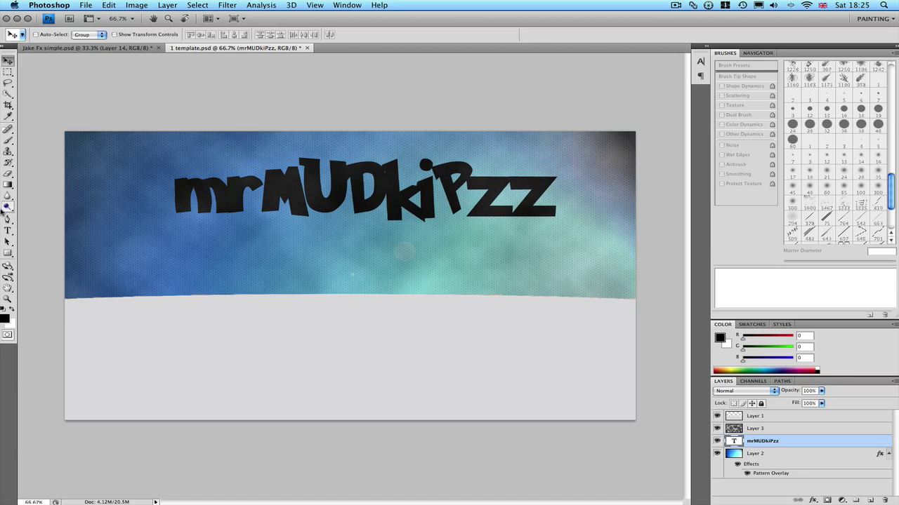
left_click(8, 230)
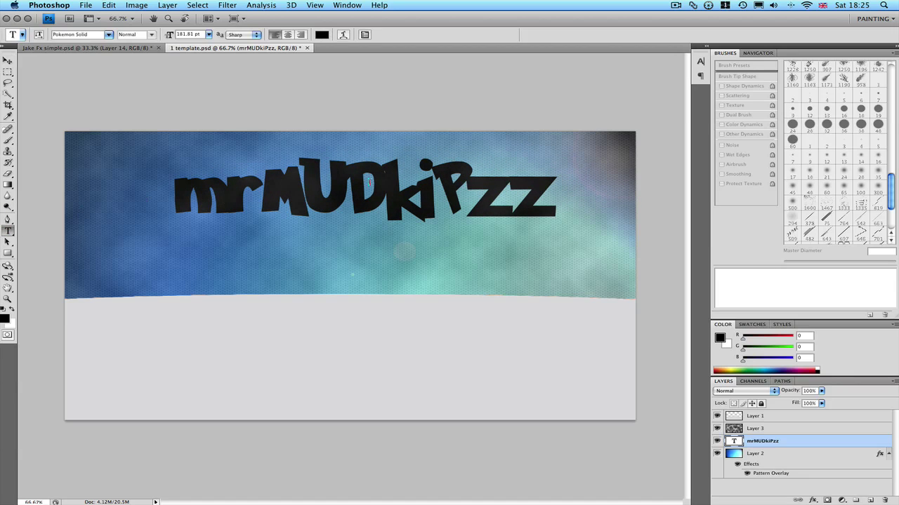
- Recolour all the title letters to bright lime yellow (#e2f000)
left_click_drag(549, 195, 133, 236)
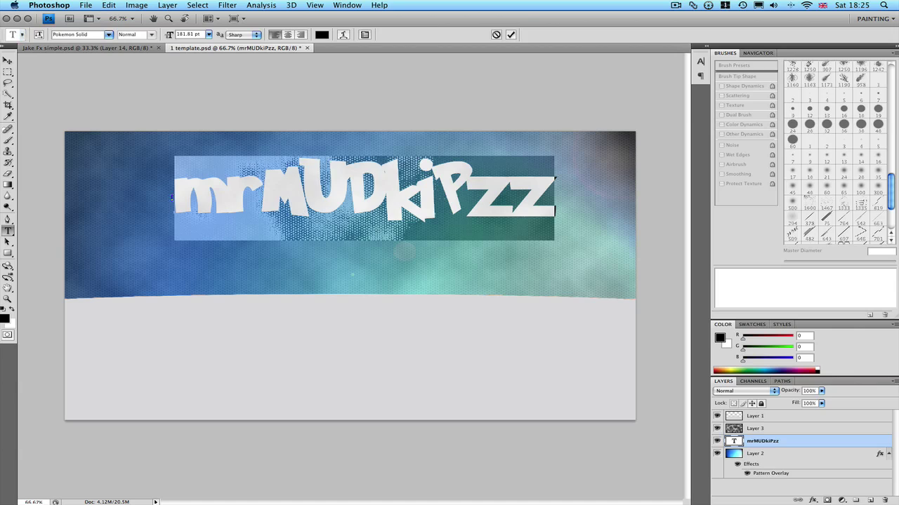
left_click(5, 318)
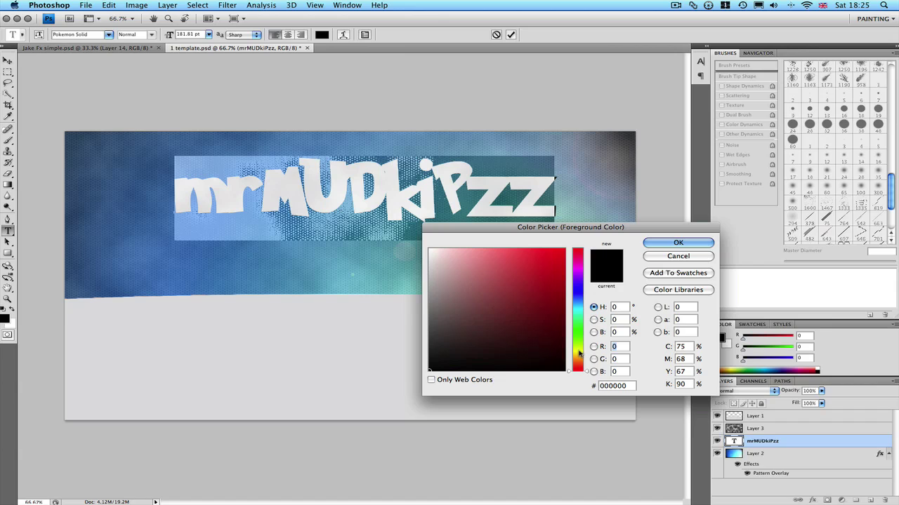
left_click(580, 351)
mouse_move(580, 352)
left_mouse_down()
mouse_move(578, 309)
mouse_move(580, 352)
left_mouse_up()
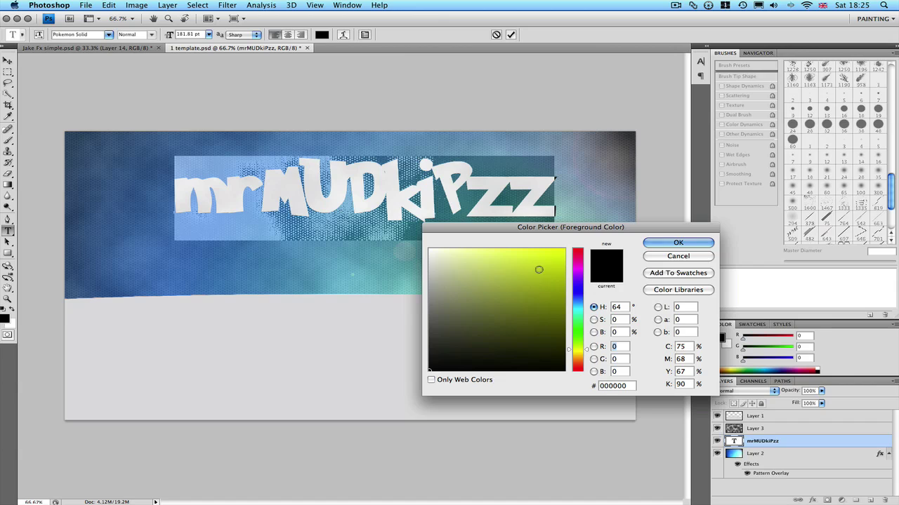
left_click_drag(538, 266, 563, 254)
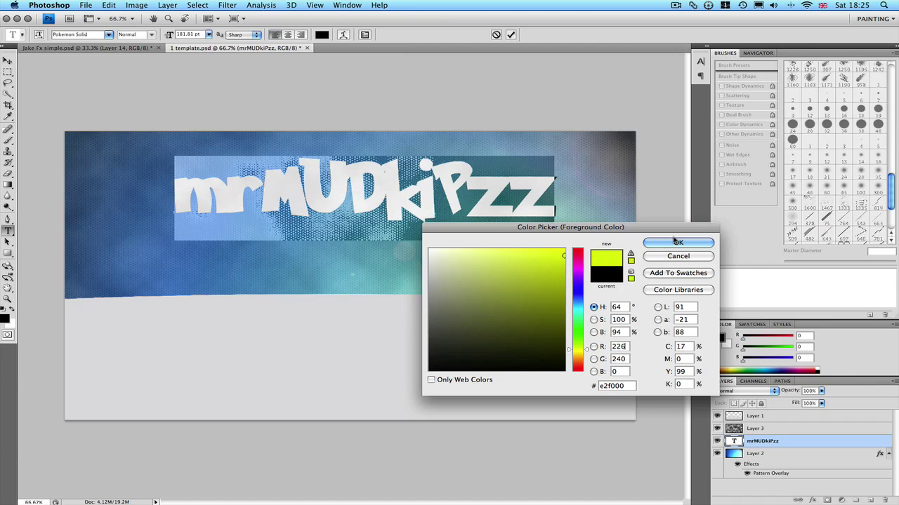
left_click(658, 245)
left_click(384, 223)
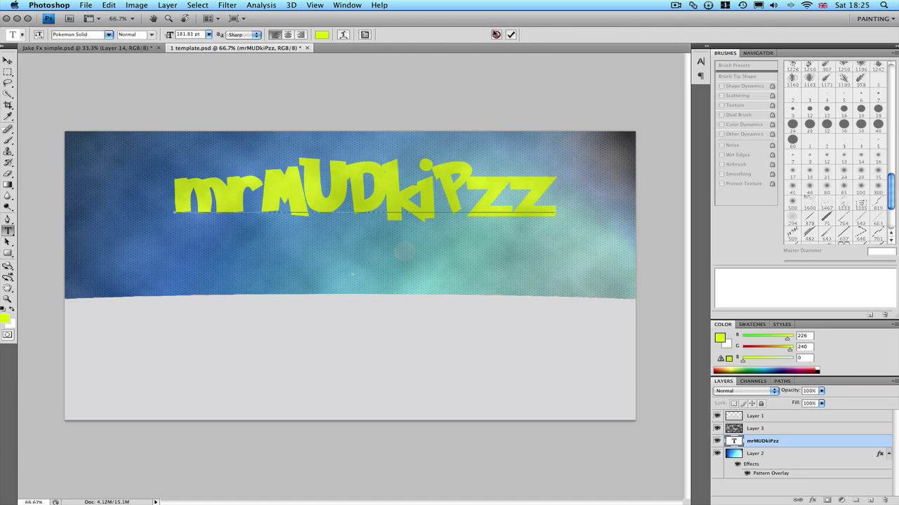
- Commit the title, then browse to My Passport > MW2 > GFX > Planet render to open a file
left_click(511, 35)
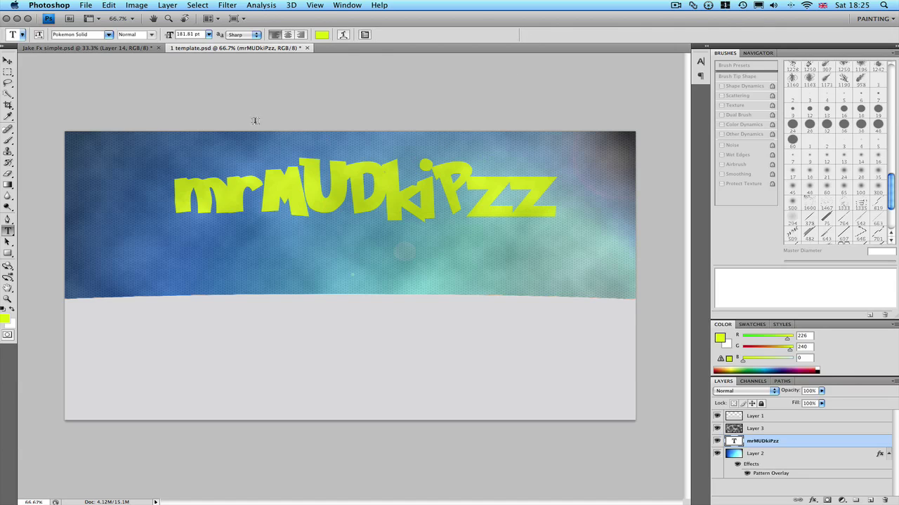
left_click(85, 5)
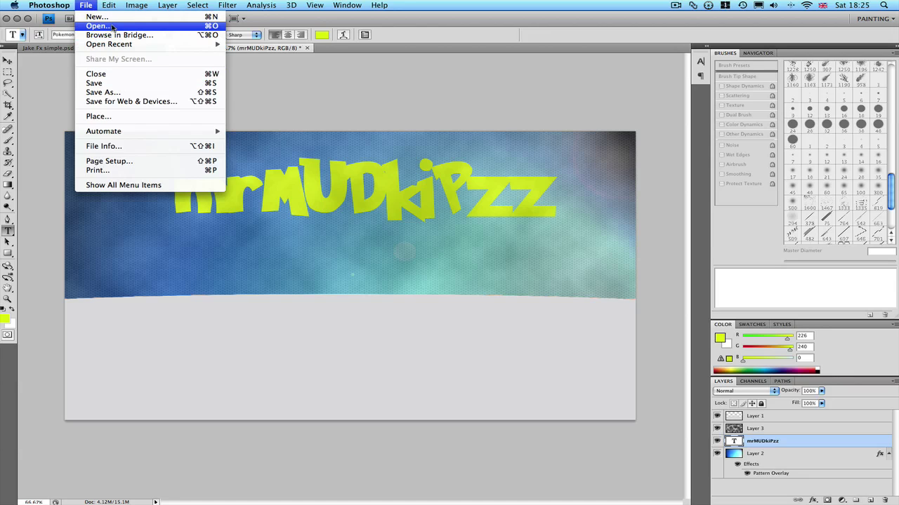
left_click(111, 26)
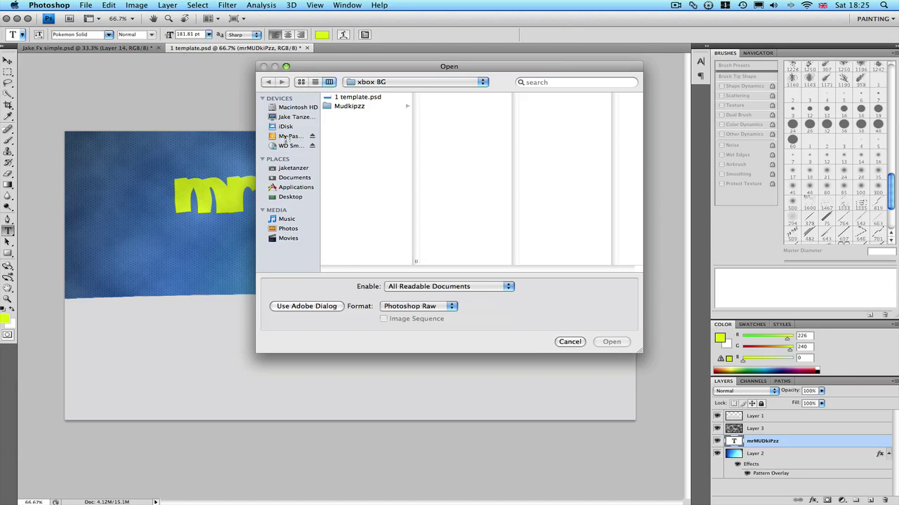
left_click(283, 139)
left_click(358, 198)
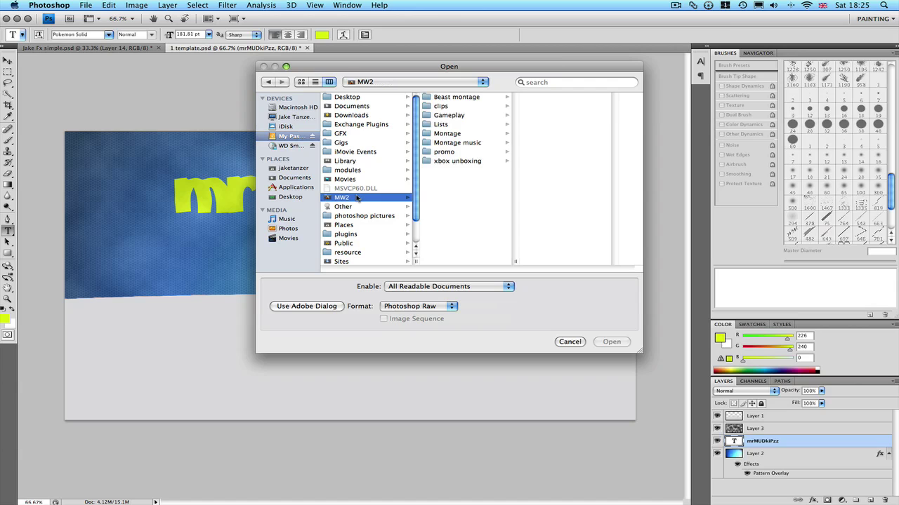
left_click(355, 137)
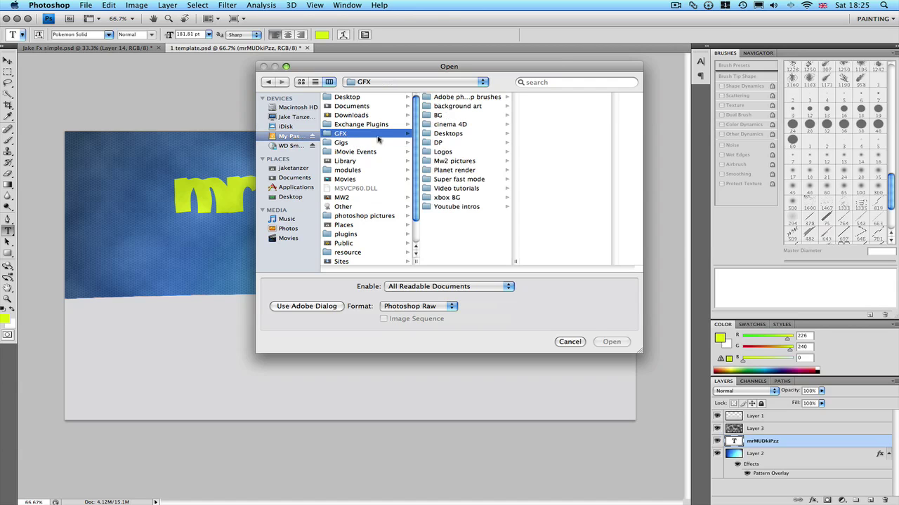
left_click(466, 171)
- Preview the render files and open the pink top-hat monster tumblr_l59df3tQhq1qbbolb.png
scroll(602, 179, "down", 10)
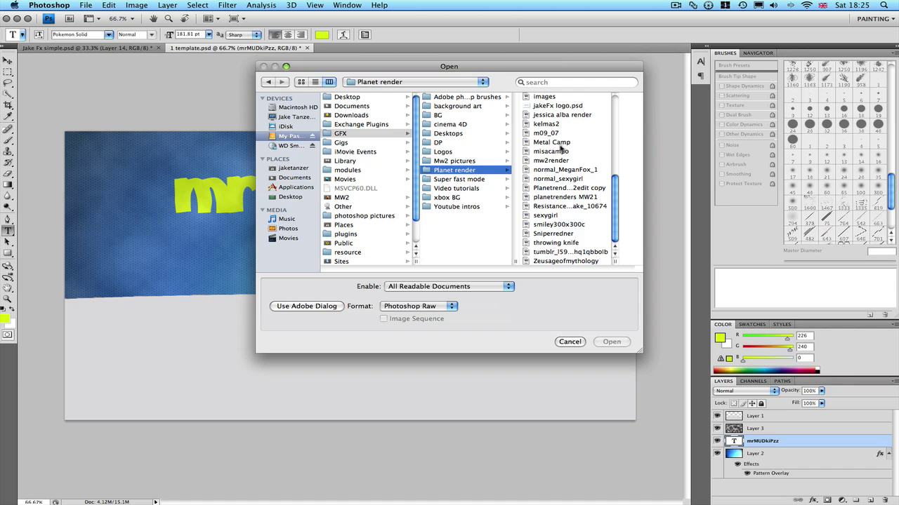
left_click(551, 124)
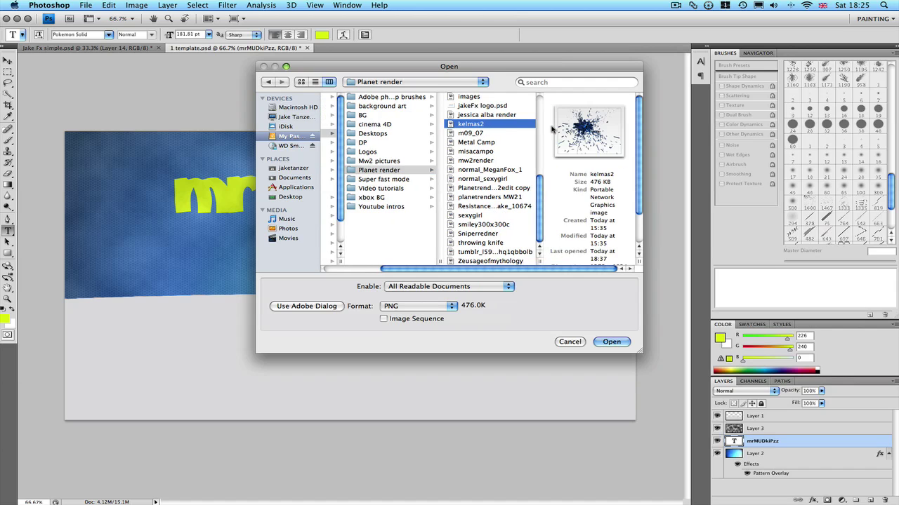
key("Down")
key("Down")
key("Down")
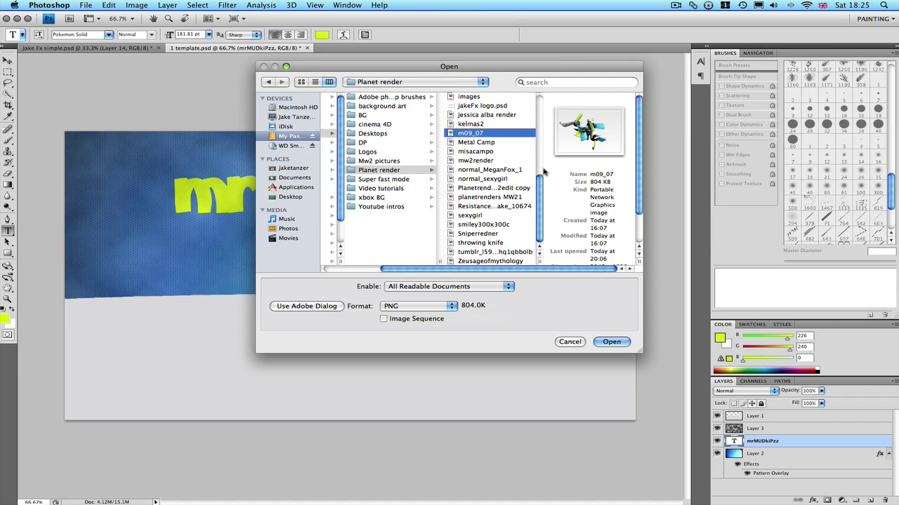
key("Down")
key("Down")
key("Down")
key("Down")
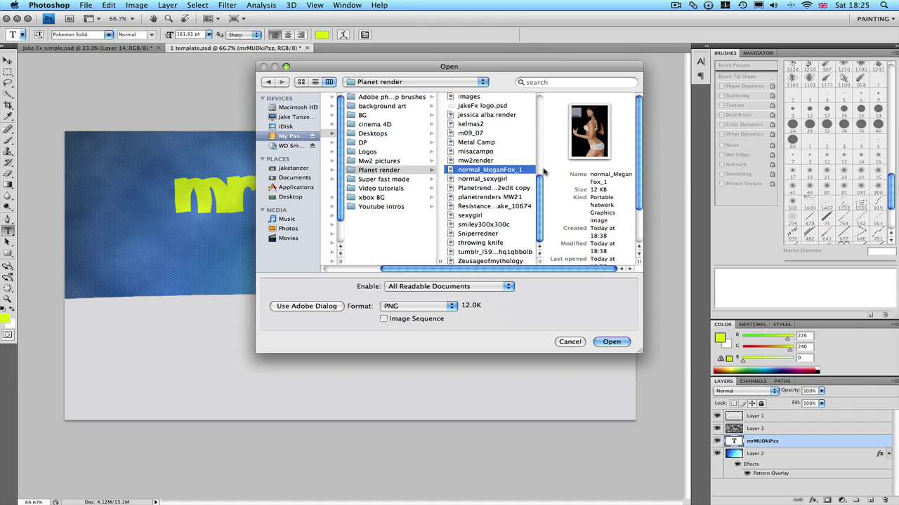
key("Down")
key("Down")
key("Down")
key("Down")
key("Down")
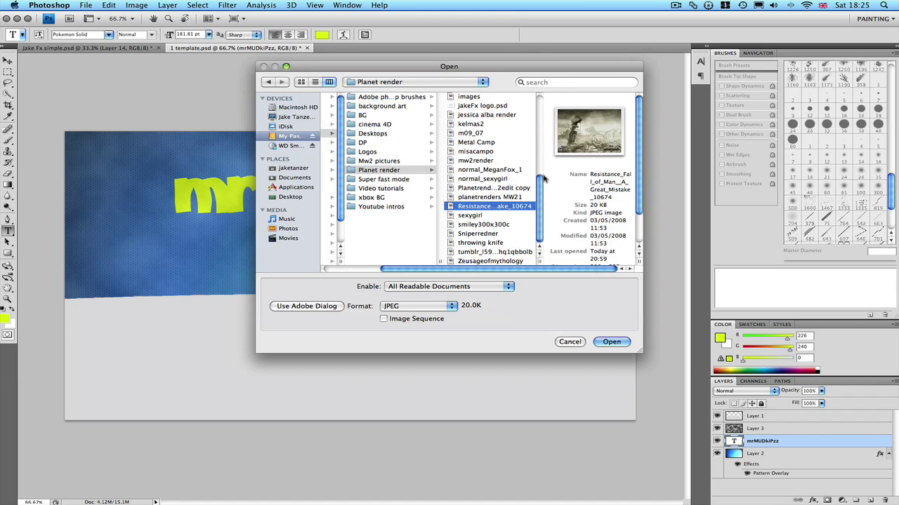
key("Down")
key("Down")
key("Down")
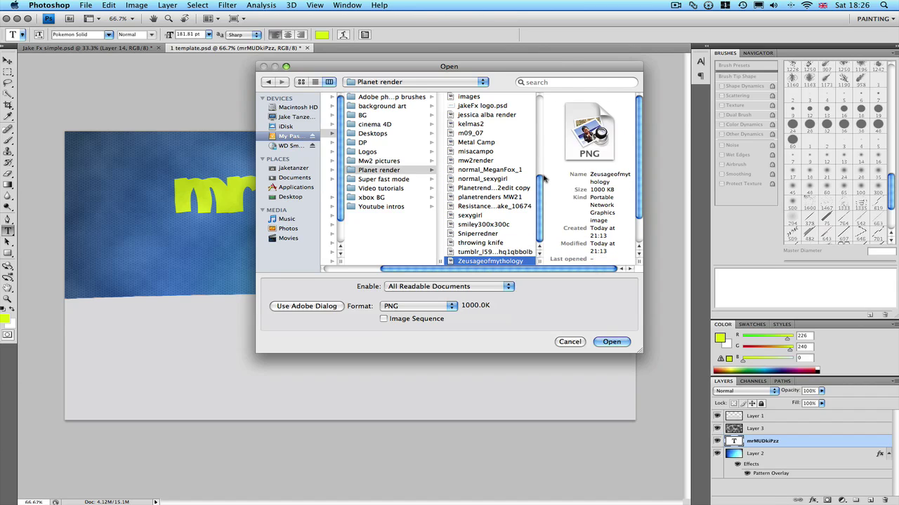
key("Down")
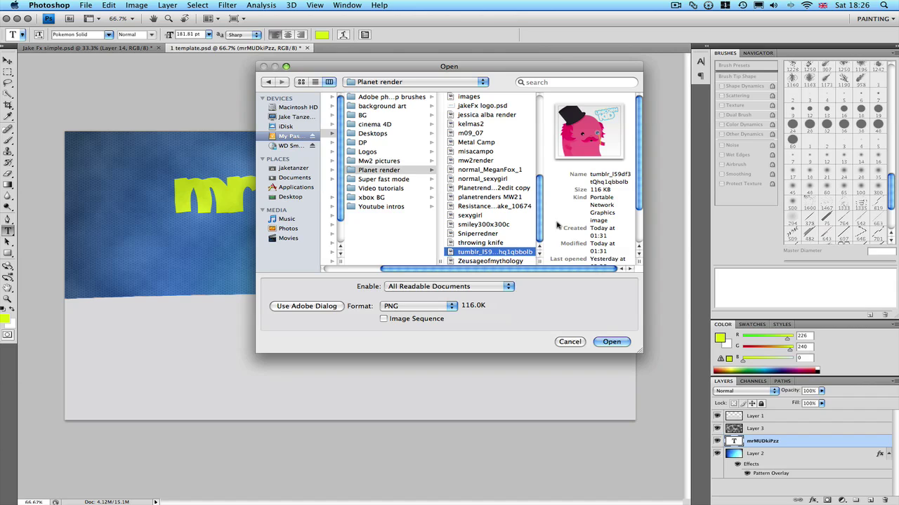
key("Escape")
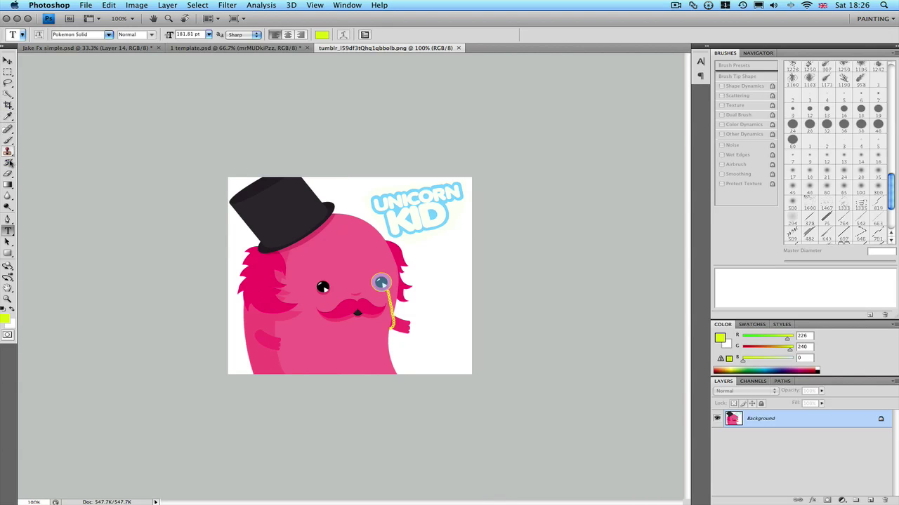
- Wipe out the UNICORN KID lettering at the top right with the Eraser
left_click(10, 174)
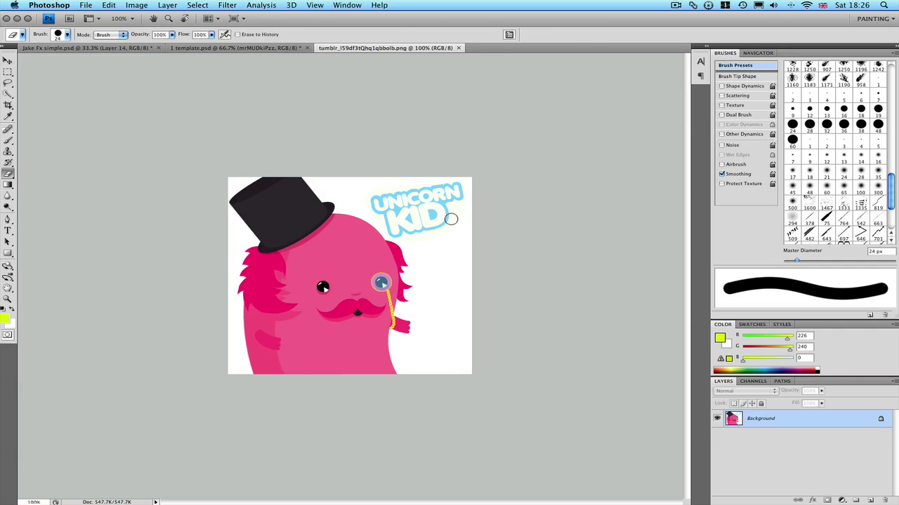
mouse_move(453, 220)
left_mouse_down()
mouse_move(399, 220)
mouse_move(377, 200)
mouse_move(411, 203)
mouse_move(377, 205)
mouse_move(396, 236)
mouse_move(405, 237)
mouse_move(403, 224)
mouse_move(441, 224)
mouse_move(425, 228)
mouse_move(424, 210)
mouse_move(444, 205)
mouse_move(377, 194)
mouse_move(412, 214)
mouse_move(433, 205)
mouse_move(455, 213)
mouse_move(423, 195)
mouse_move(472, 193)
mouse_move(456, 187)
mouse_move(466, 208)
mouse_move(448, 179)
mouse_move(446, 193)
mouse_move(459, 204)
mouse_move(410, 182)
mouse_move(430, 202)
mouse_move(417, 191)
mouse_move(458, 203)
mouse_move(443, 237)
left_mouse_up()
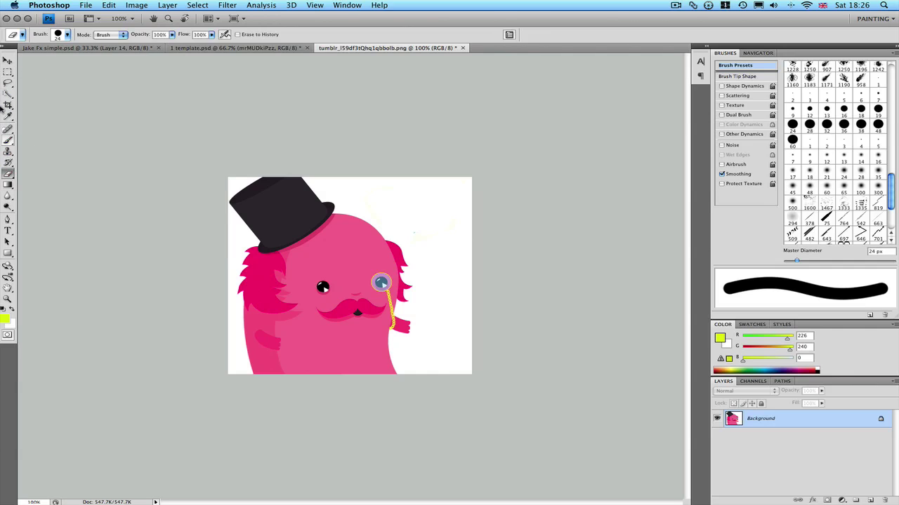
- Switch to the Quick Selection tool from the toolbox selection tools
left_click(9, 83)
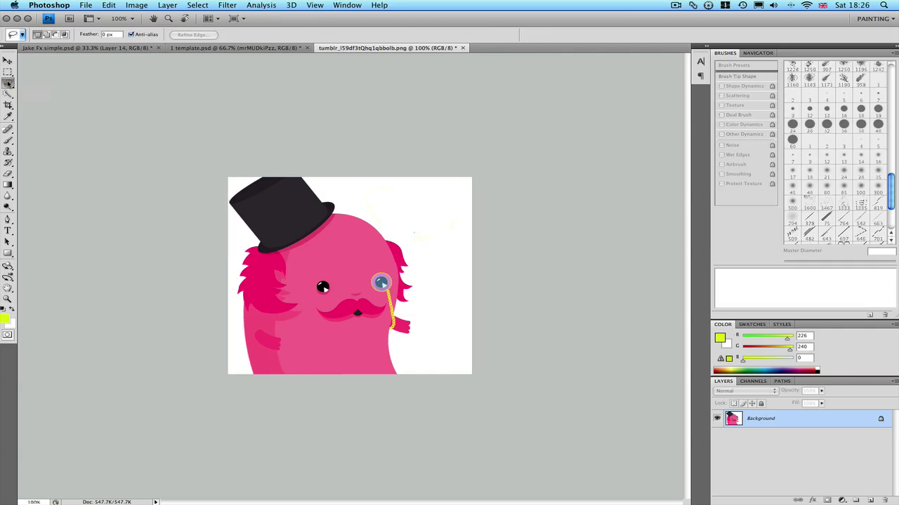
left_click(9, 84)
left_click(5, 71)
left_click(8, 72)
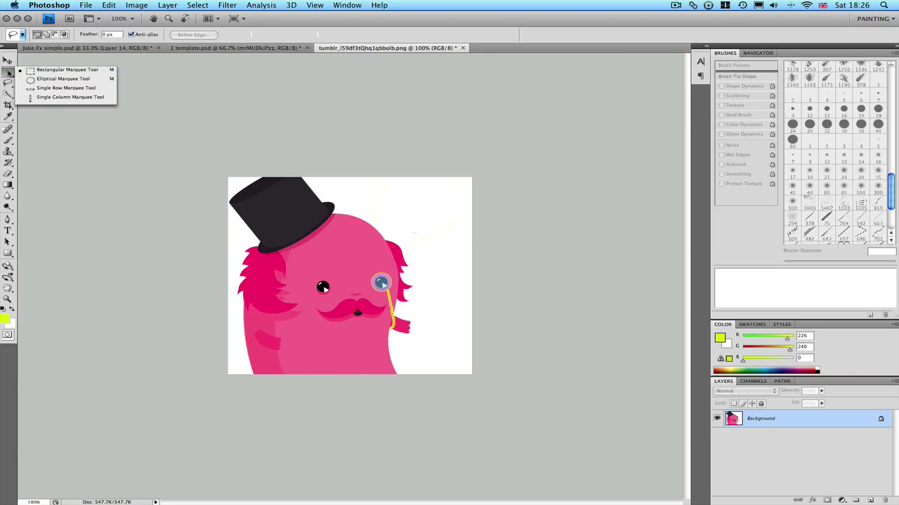
left_click(7, 96)
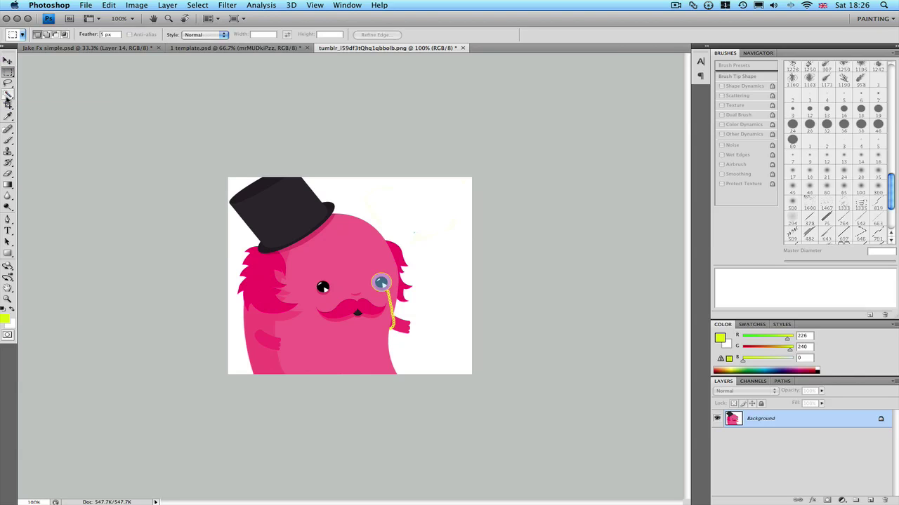
left_click(8, 94)
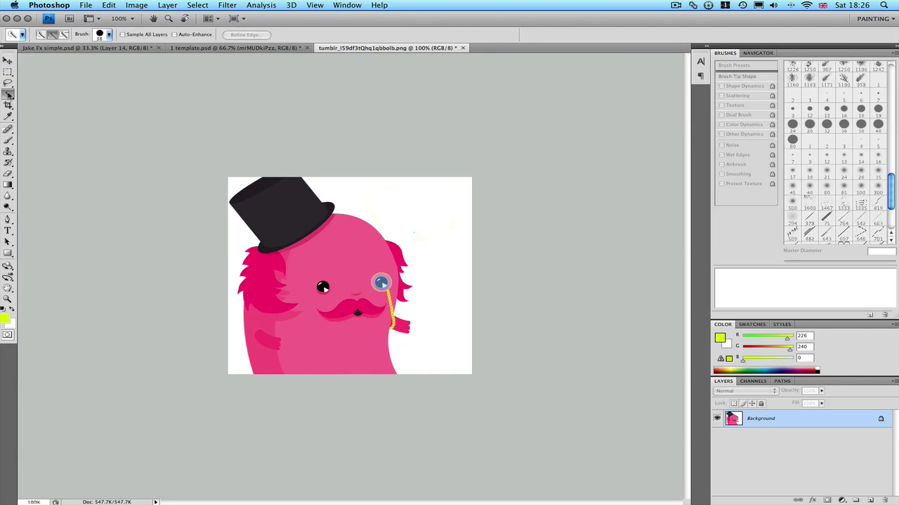
left_click_drag(7, 93, 42, 94)
- Select the top-hat monster and its monocle hand, then float its window for dragging
mouse_move(297, 216)
left_mouse_down()
mouse_move(275, 212)
mouse_move(299, 240)
mouse_move(295, 270)
mouse_move(276, 266)
mouse_move(289, 288)
mouse_move(271, 326)
mouse_move(275, 336)
mouse_move(369, 317)
left_mouse_up()
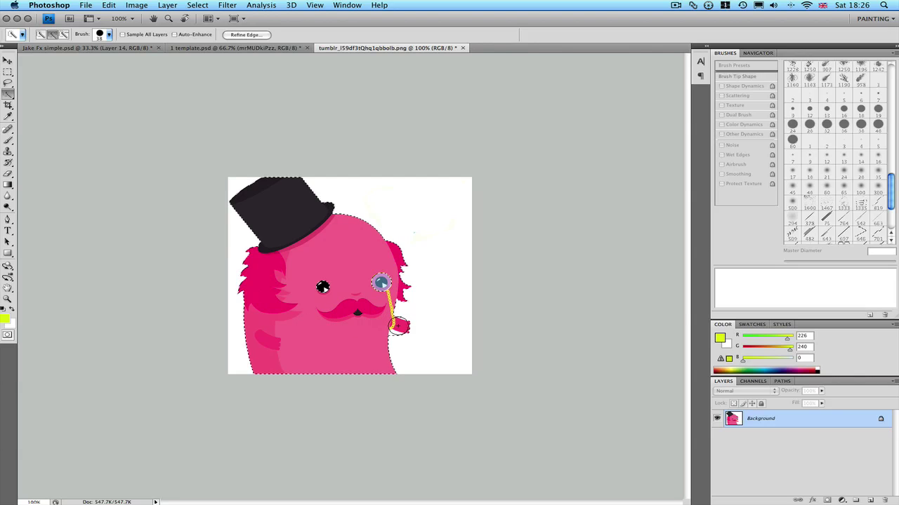
left_click(398, 326)
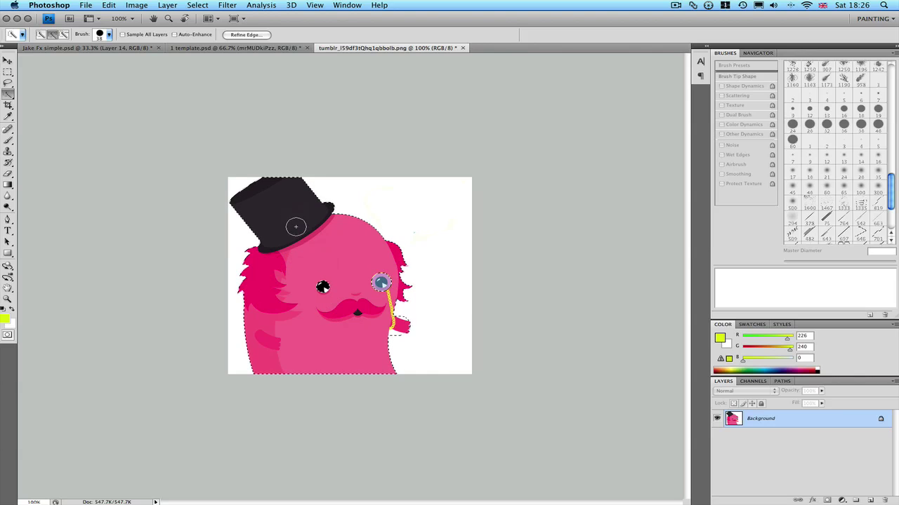
left_click(7, 62)
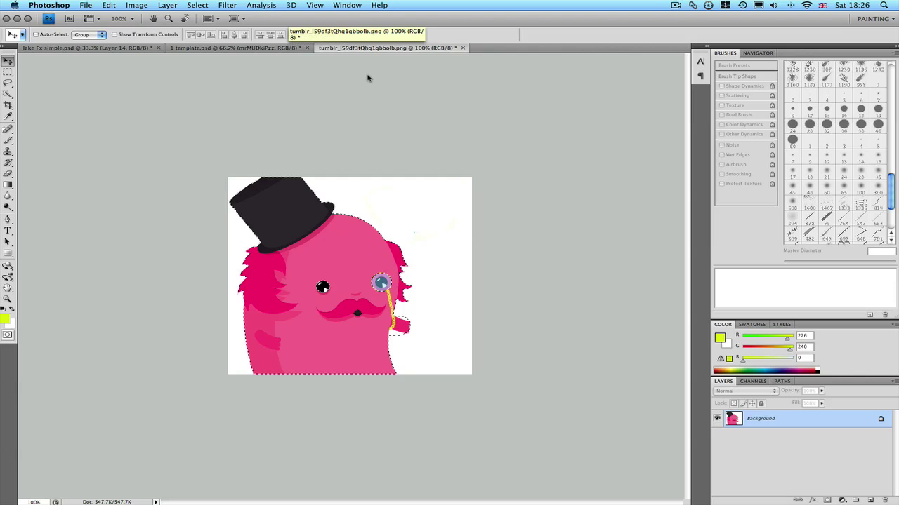
left_click_drag(366, 77, 181, 167)
- Close the tumblr monster picture without saving
key("F9")
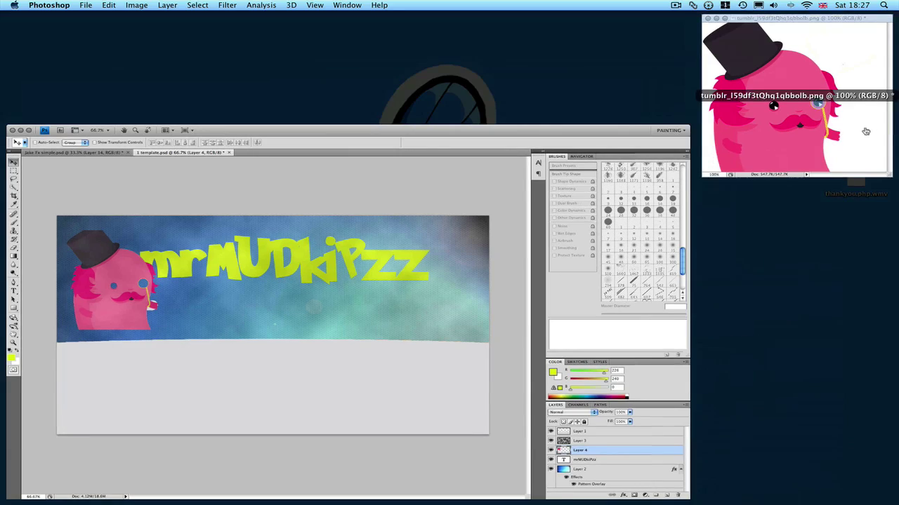
left_click(865, 131)
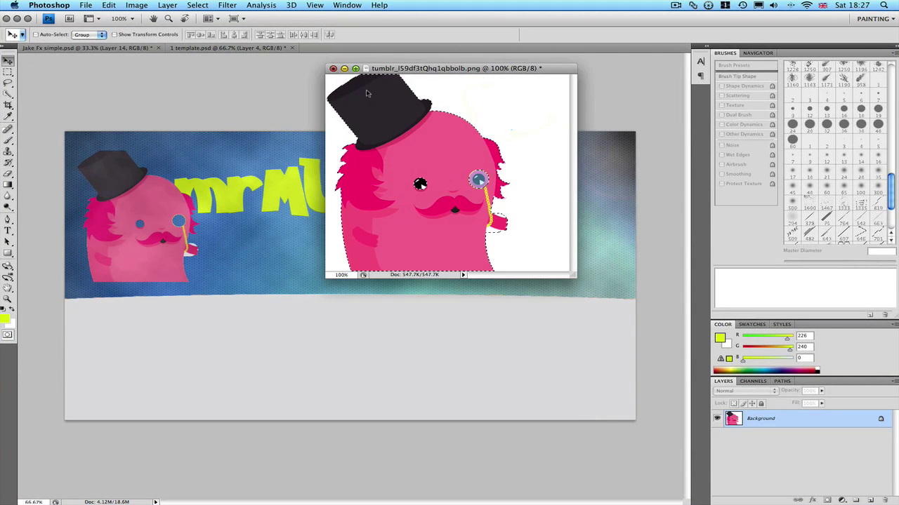
key("super+w")
left_click(405, 145)
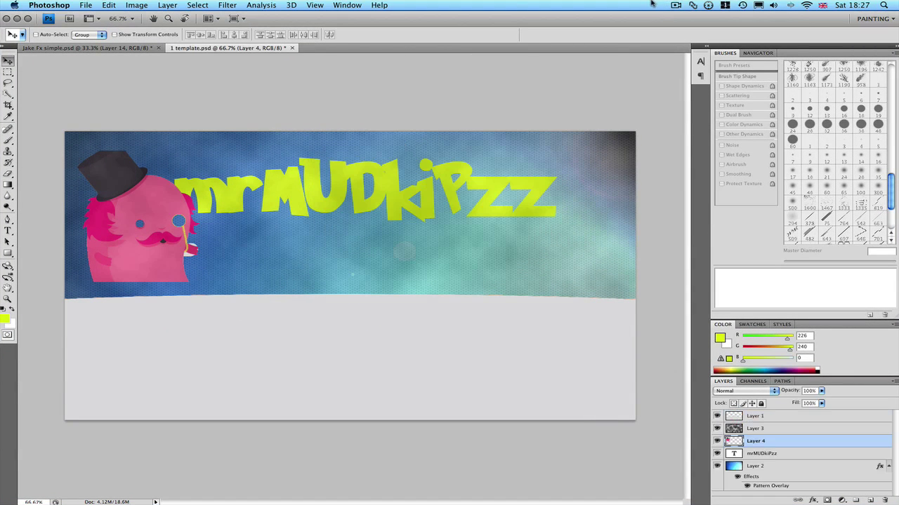
- Move the monster on Layer 4 down into the banner's bottom-left corner
left_click(676, 4)
left_click_drag(128, 229, 110, 239)
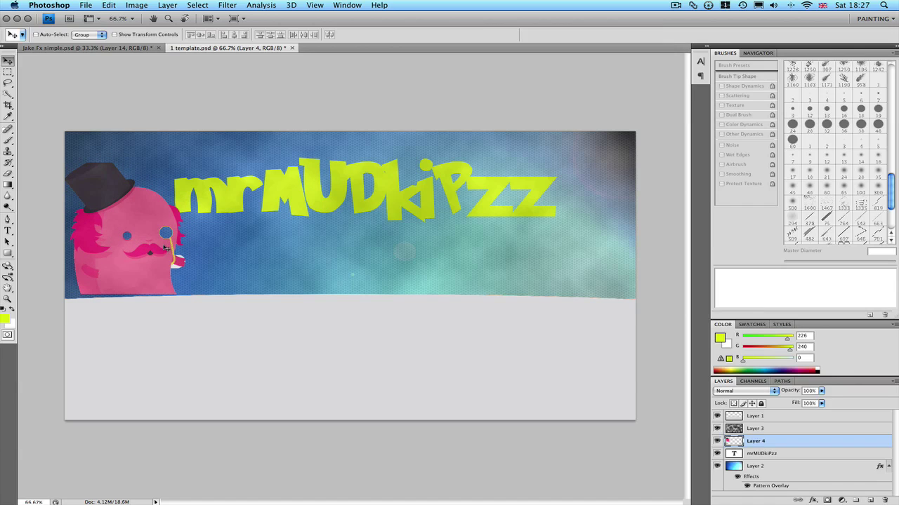
left_click(9, 173)
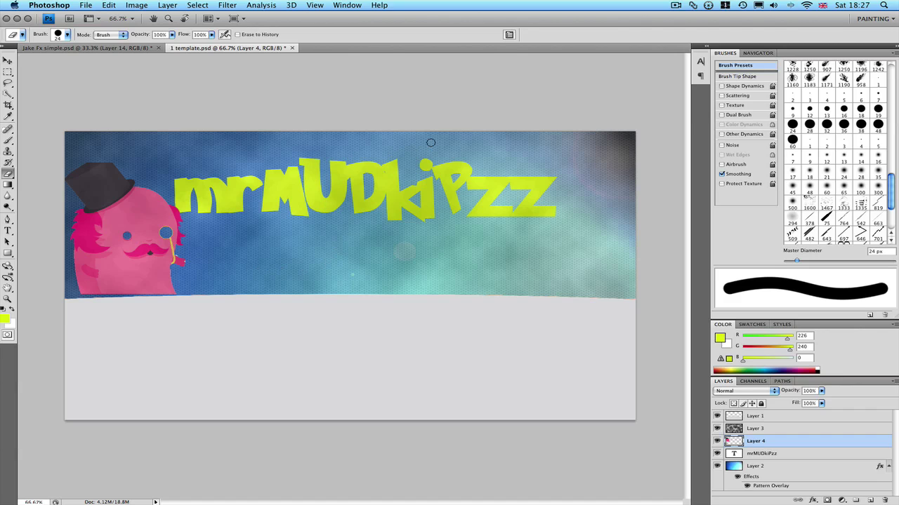
- Open mrMUDkiPzz.jpg from My Passport > MW2 > GFX > xbox BG > Mudkipzz
left_click(85, 5)
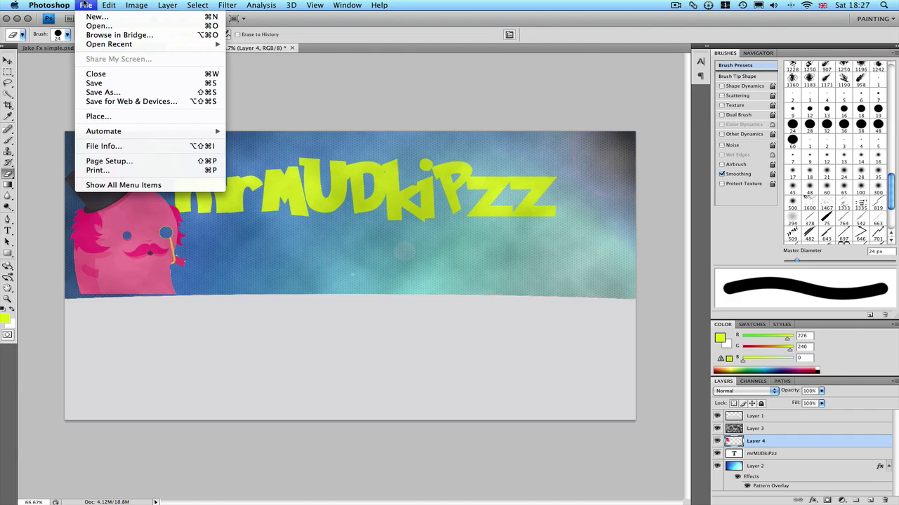
left_click(101, 28)
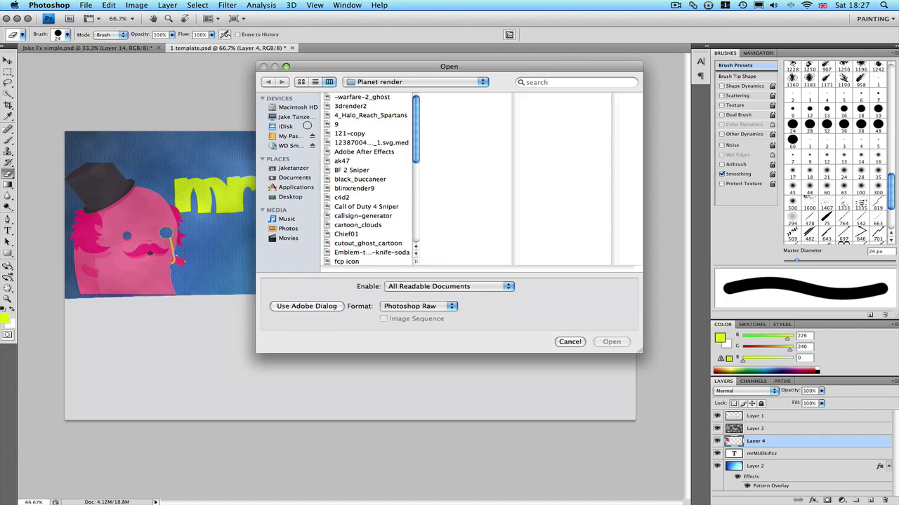
left_click(271, 137)
left_click(356, 198)
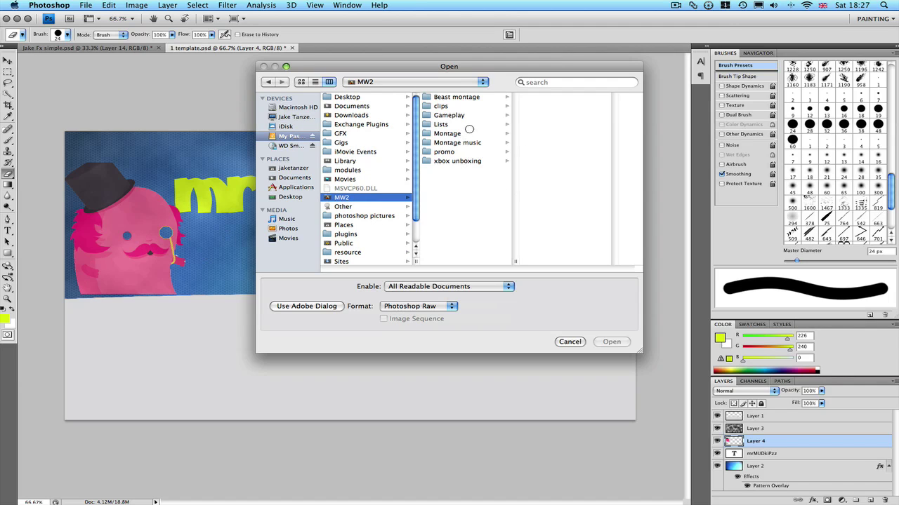
left_click(356, 136)
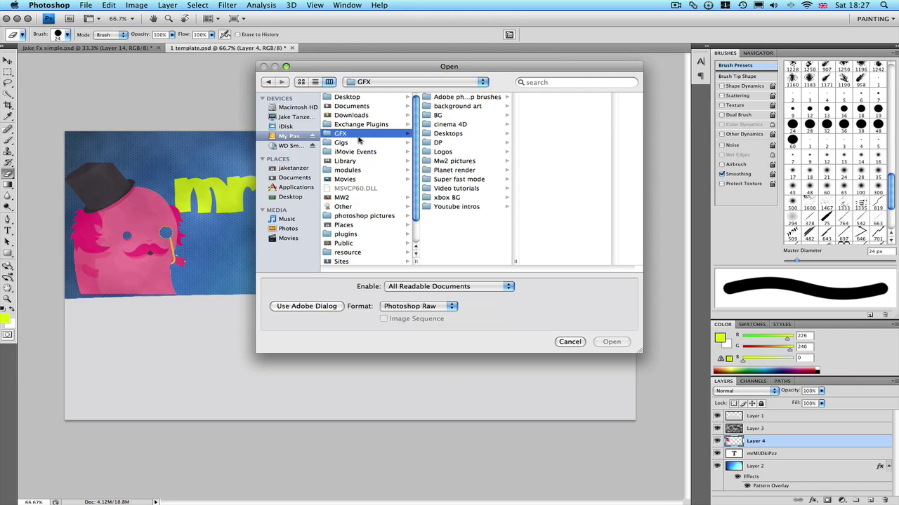
left_click(471, 200)
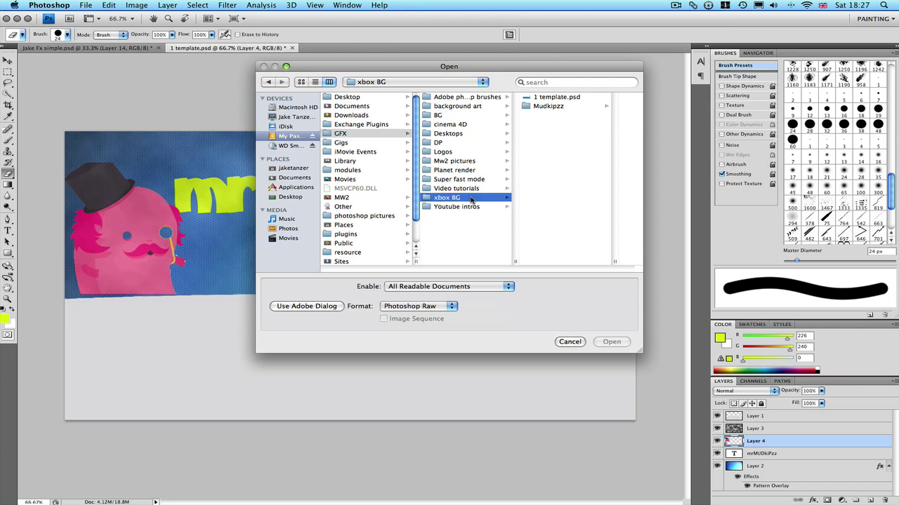
left_click(568, 109)
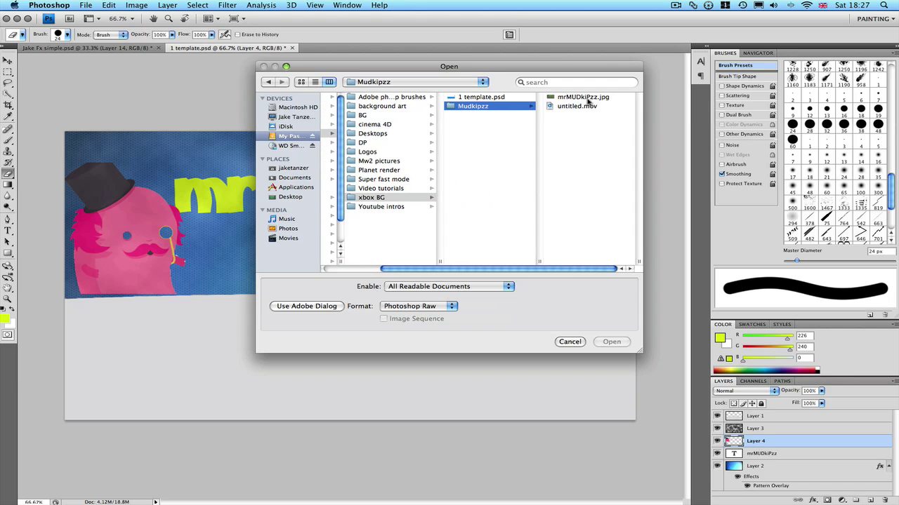
left_click(587, 98)
left_click(612, 343)
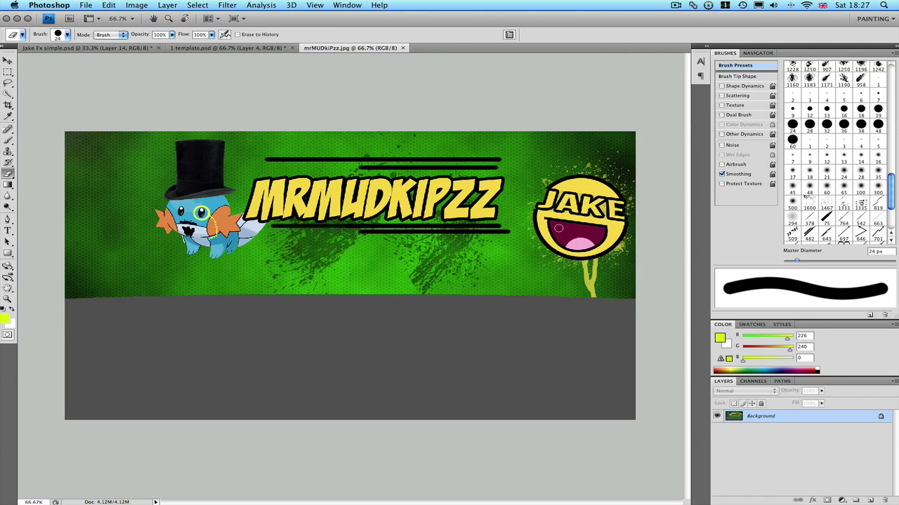
- Switch back to the 1 template.psd tab, then reveal the desktop
left_click(226, 48)
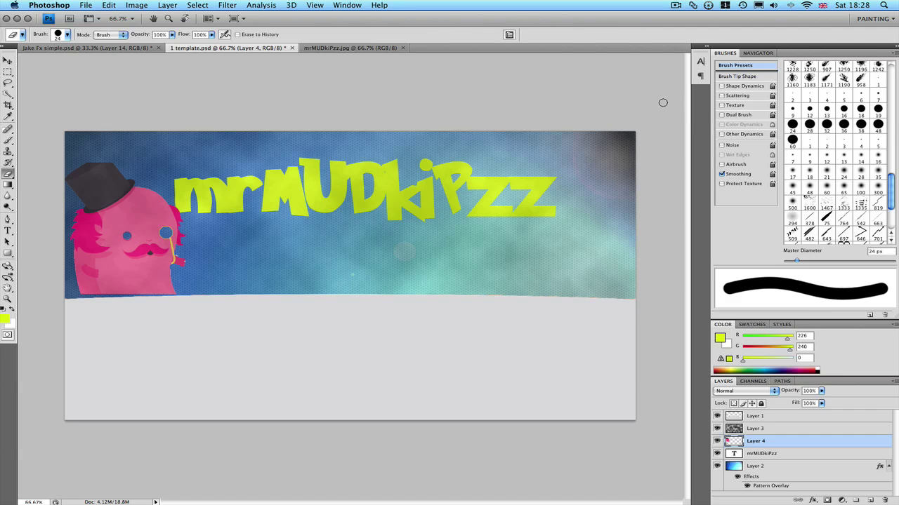
key("F11")
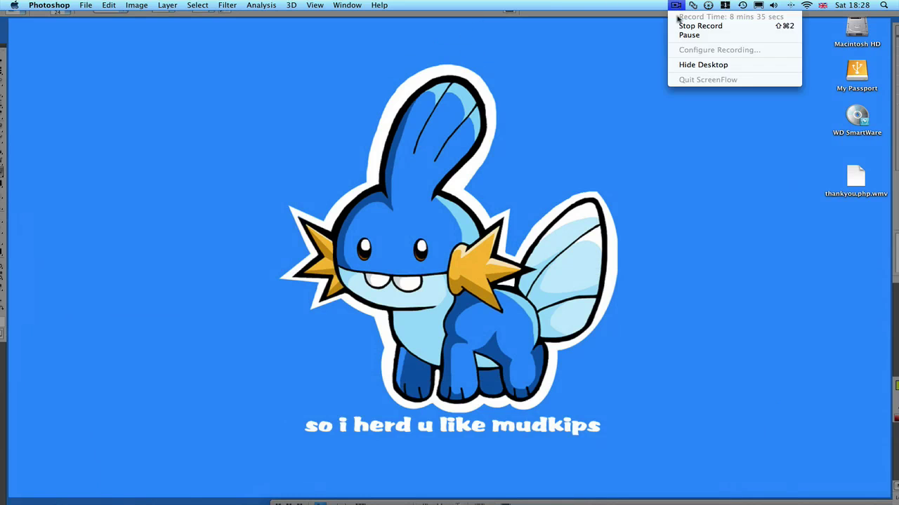